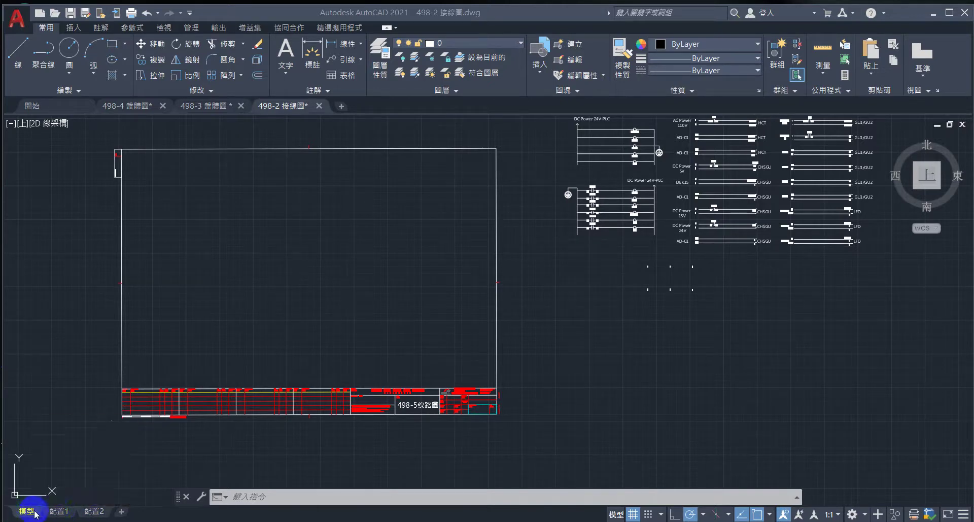
Modify layout 配置1's page setup to use the DWG To PDF.pc3 plotter and ISO full bleed A4 (297.00 x 210.00 mm) paper
click(57, 512)
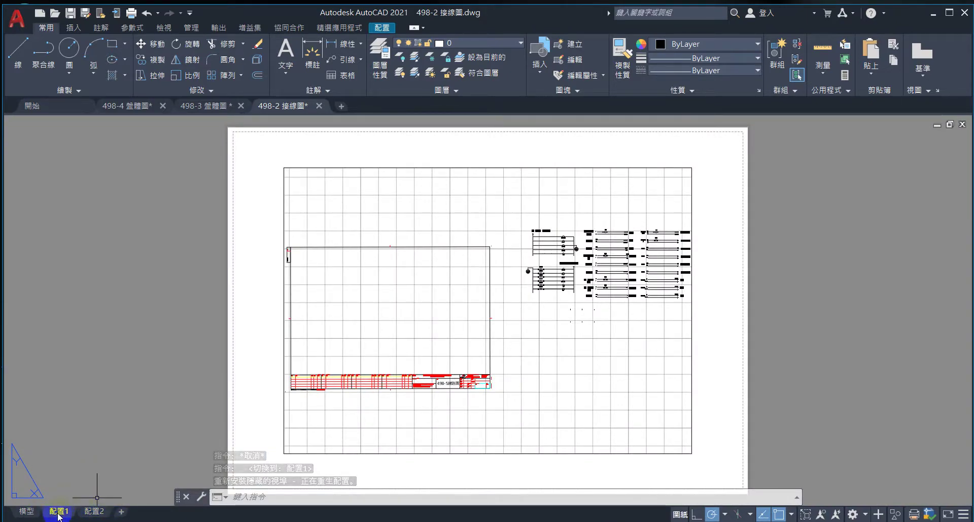
right_click(56, 513)
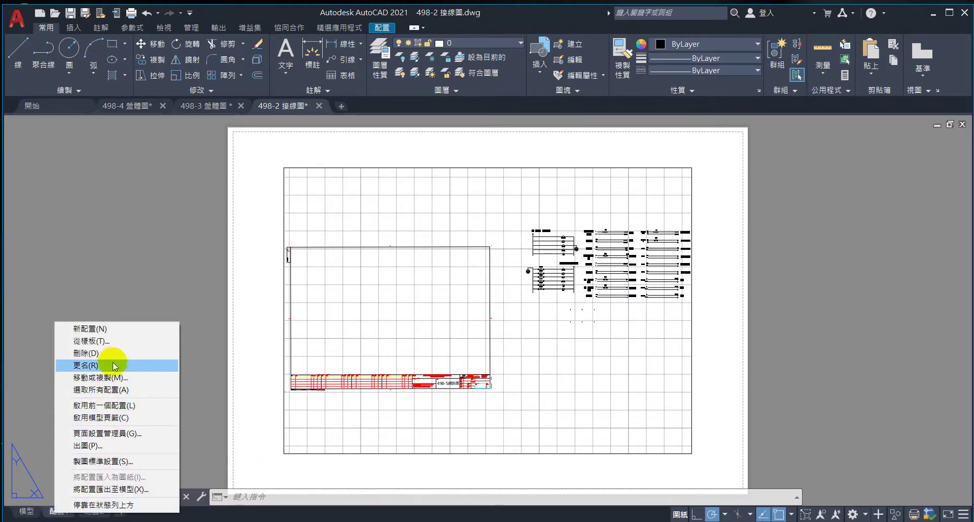
right_click(51, 514)
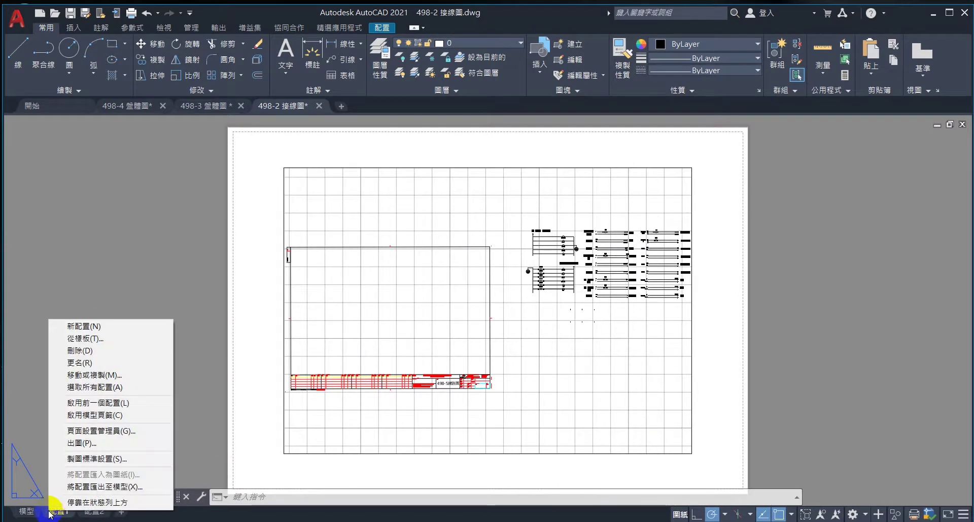
click(122, 431)
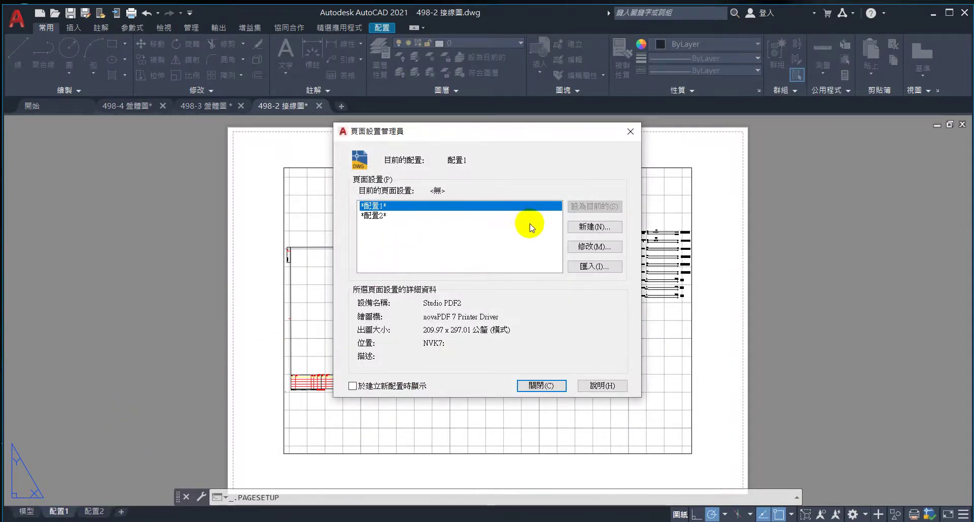
click(607, 247)
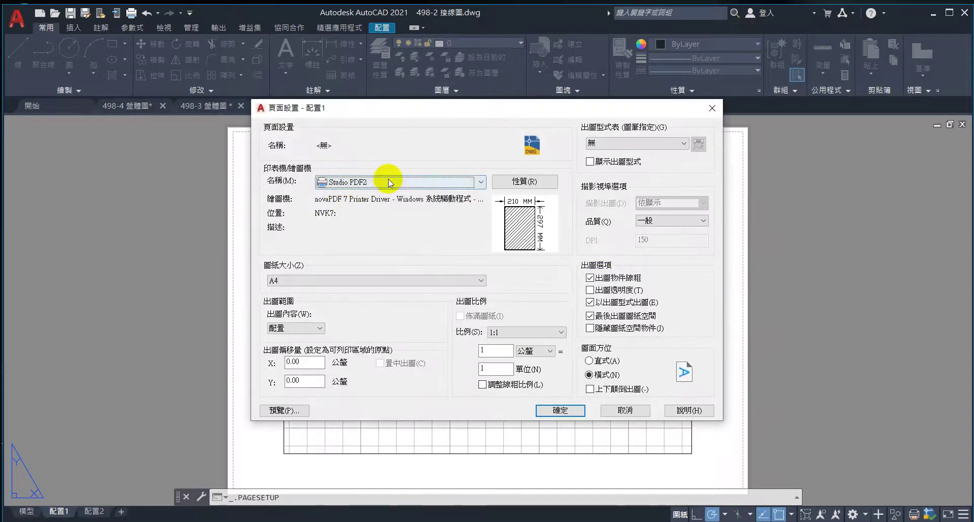
click(389, 182)
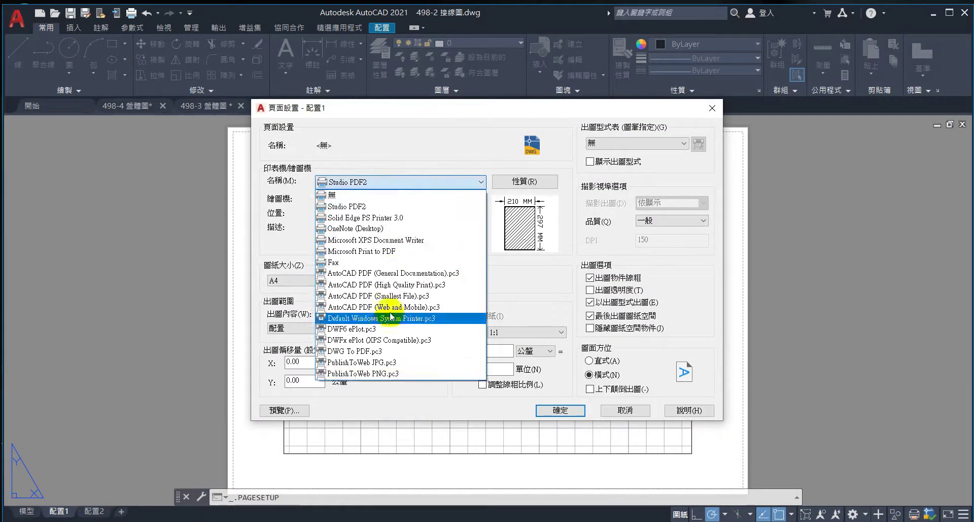
click(385, 352)
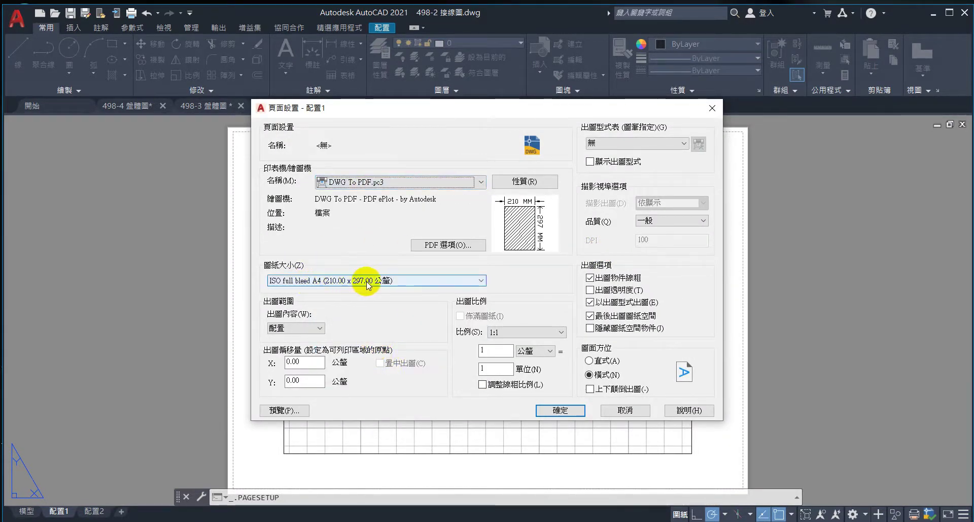
click(414, 279)
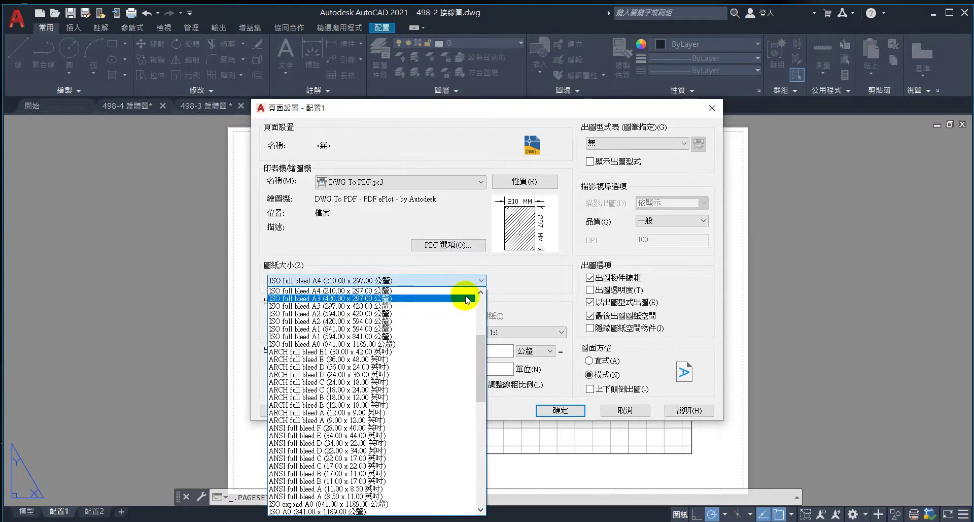
scroll(428, 285, up, 5)
click(427, 287)
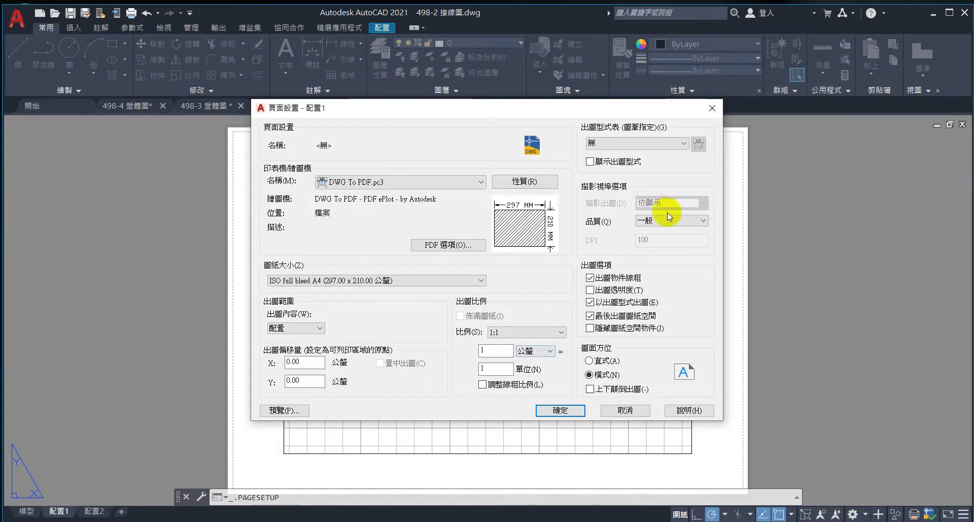
Set the plot style table to monochrome.ctb and the quality to 最高, accept the PDF options, and finish the page setup
click(649, 143)
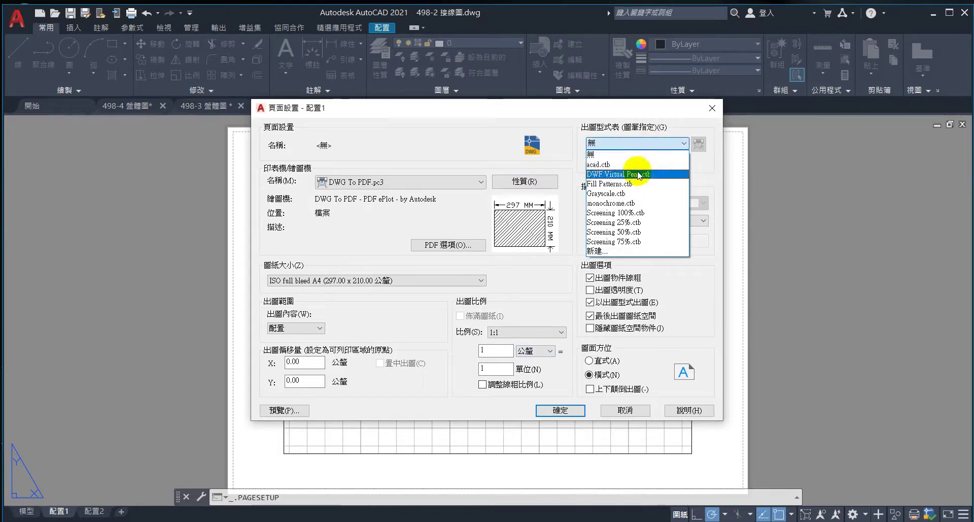
click(629, 203)
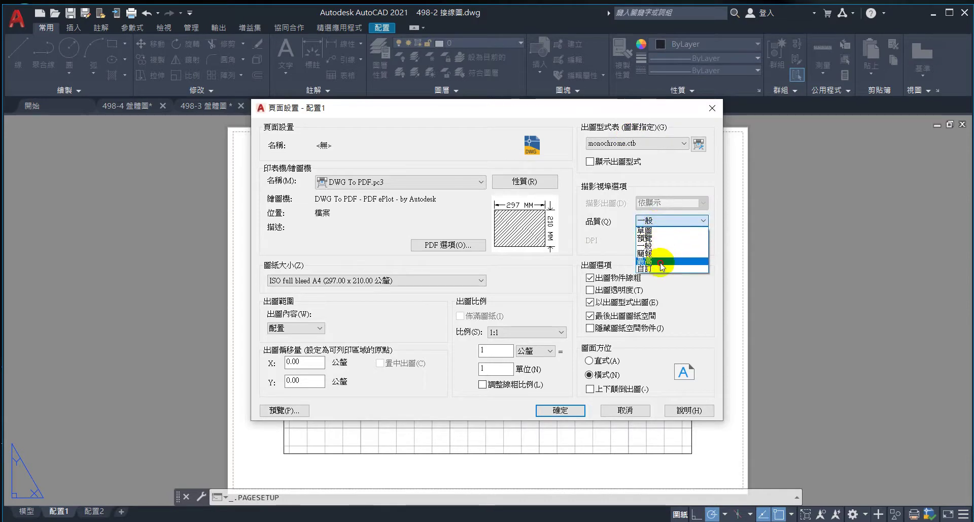
click(654, 261)
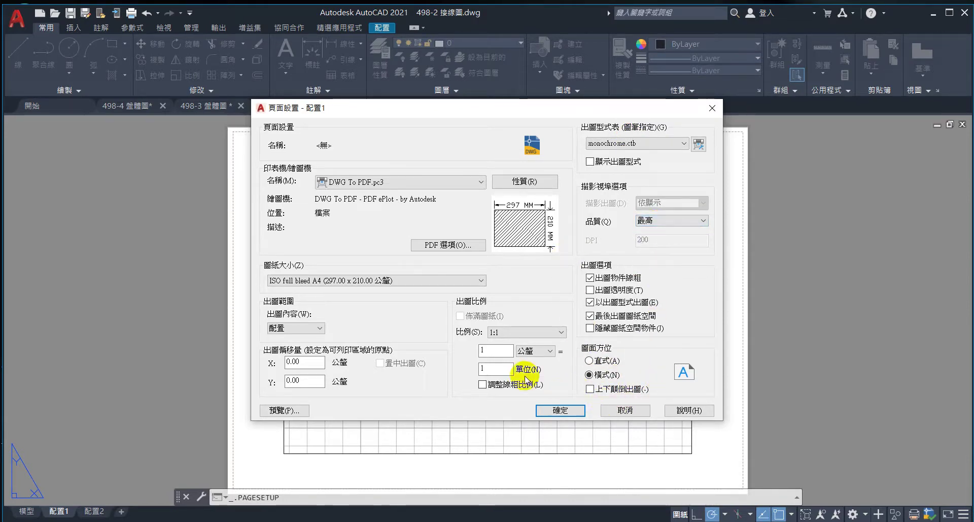
click(457, 245)
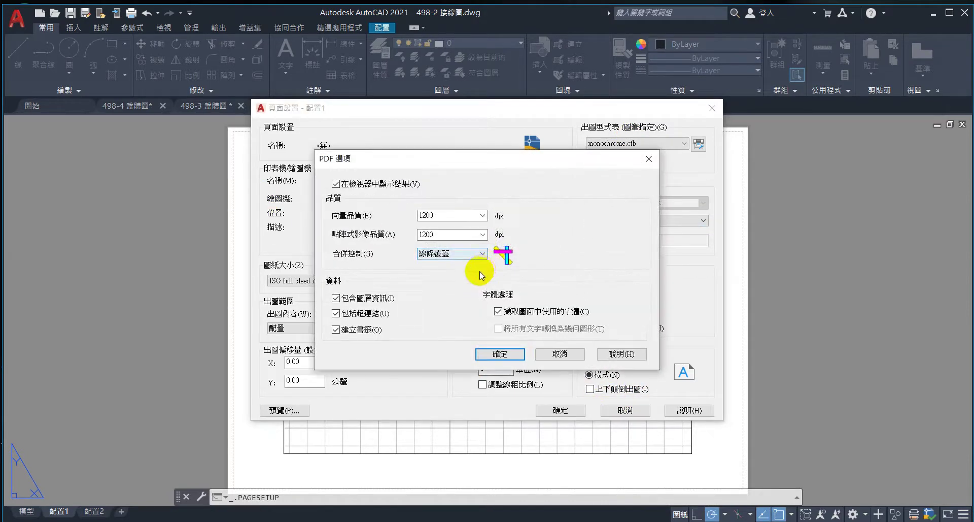
click(501, 352)
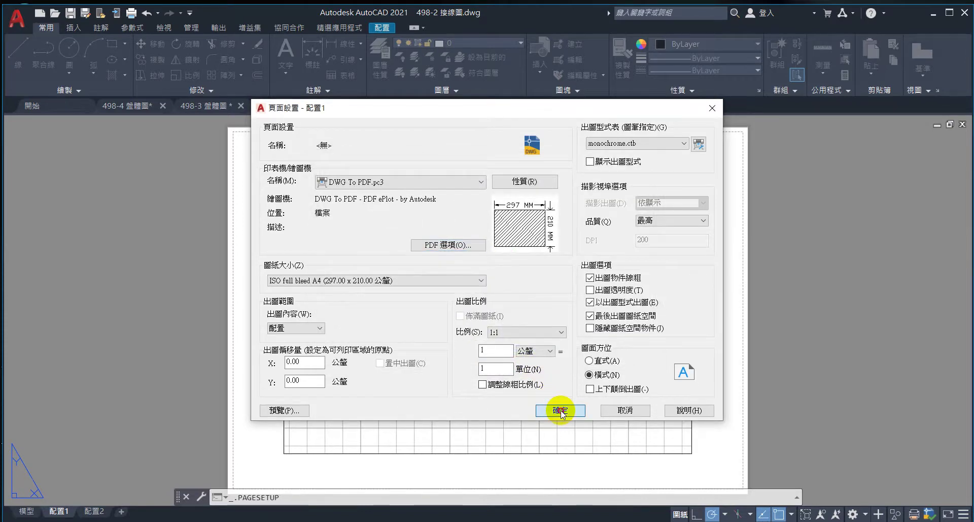
click(560, 411)
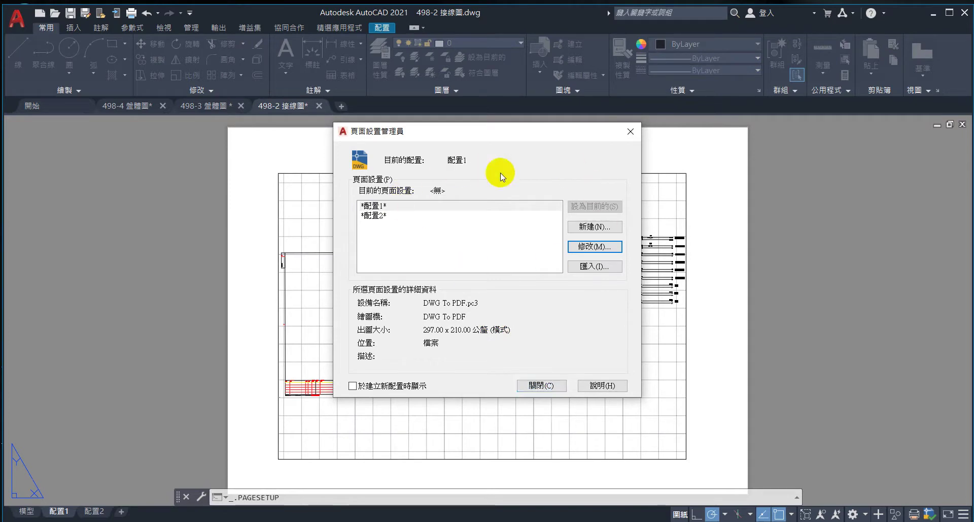
click(548, 385)
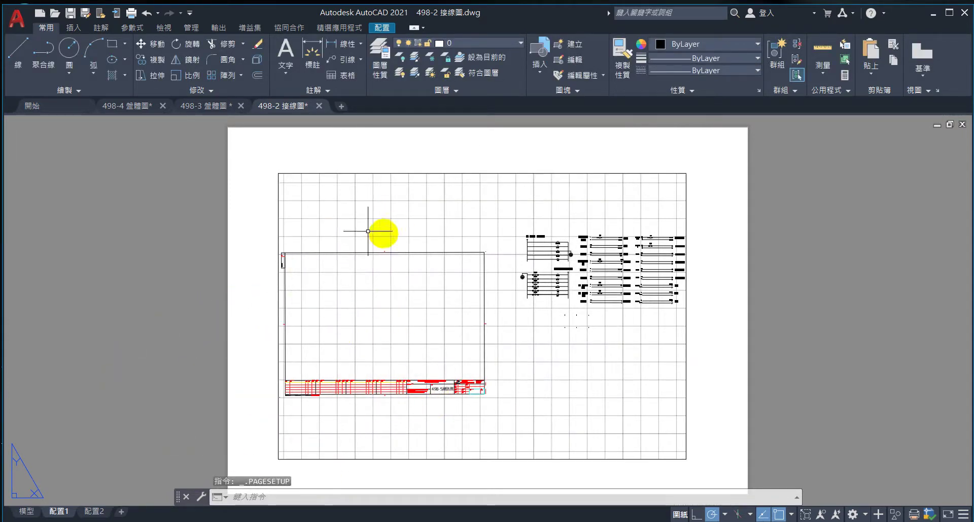
Delete the existing viewport from layout 配置1
mouse_move(254, 158)
mouse_down()
mouse_move(572, 450)
mouse_move(700, 466)
mouse_up()
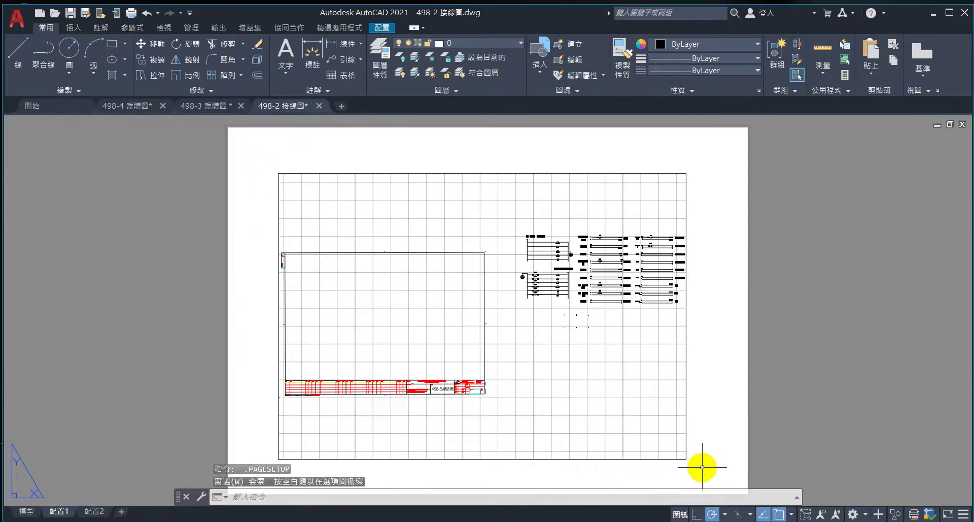
click(699, 467)
click(244, 150)
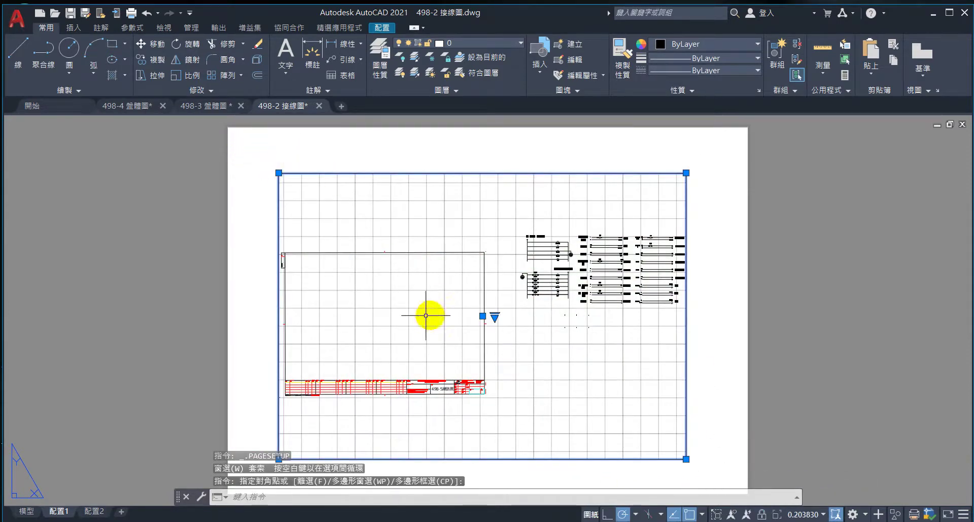
key(Delete)
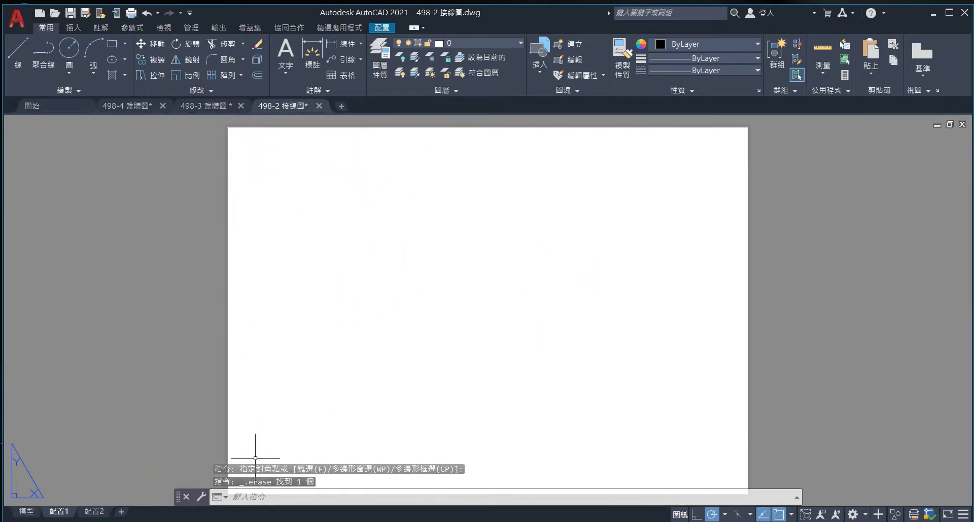
Cut the drawing frame with its title block from model space and paste it into layout 配置1
click(27, 511)
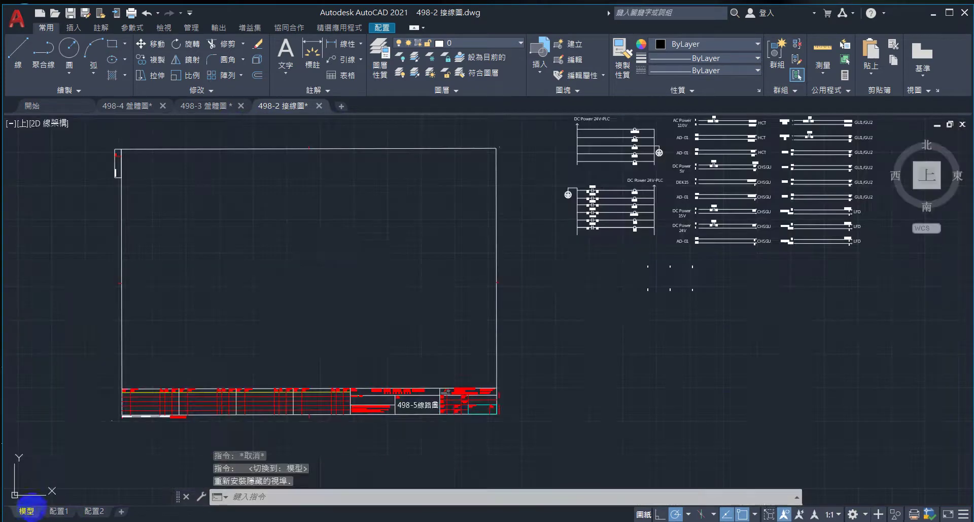
click(503, 141)
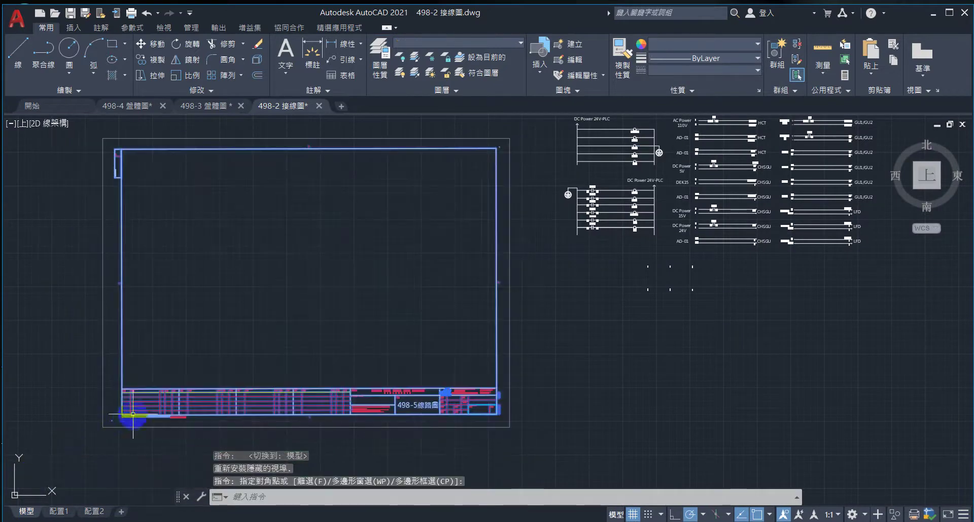
click(147, 400)
key(ctrl+x)
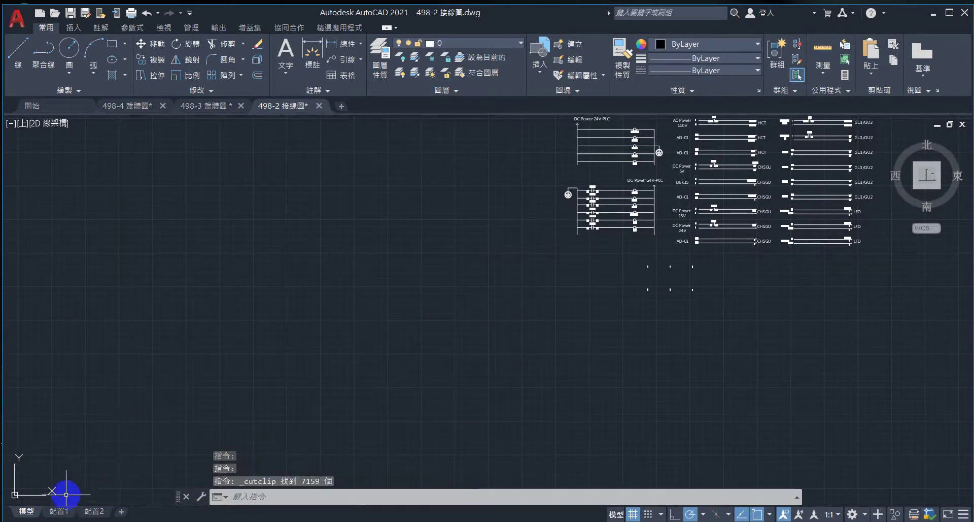
click(60, 510)
key(ctrl+v)
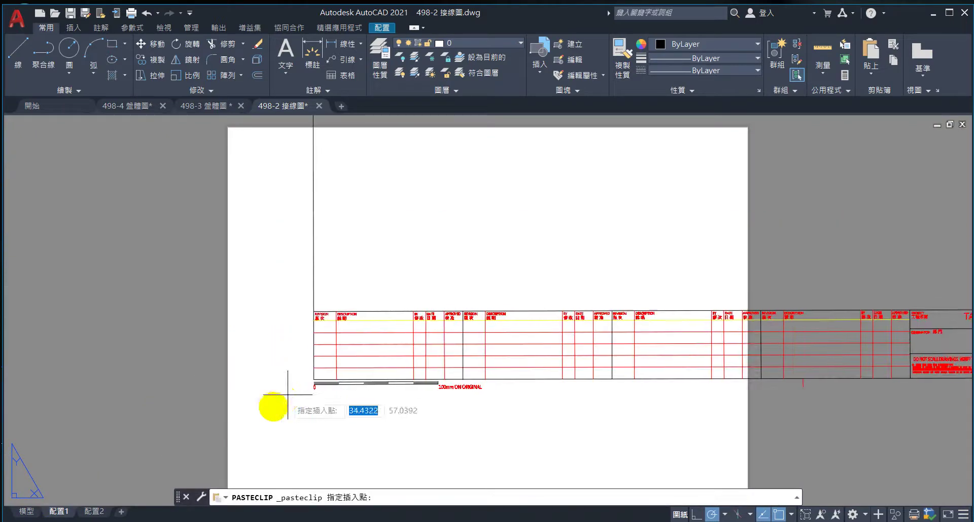
scroll(213, 445, down, 7)
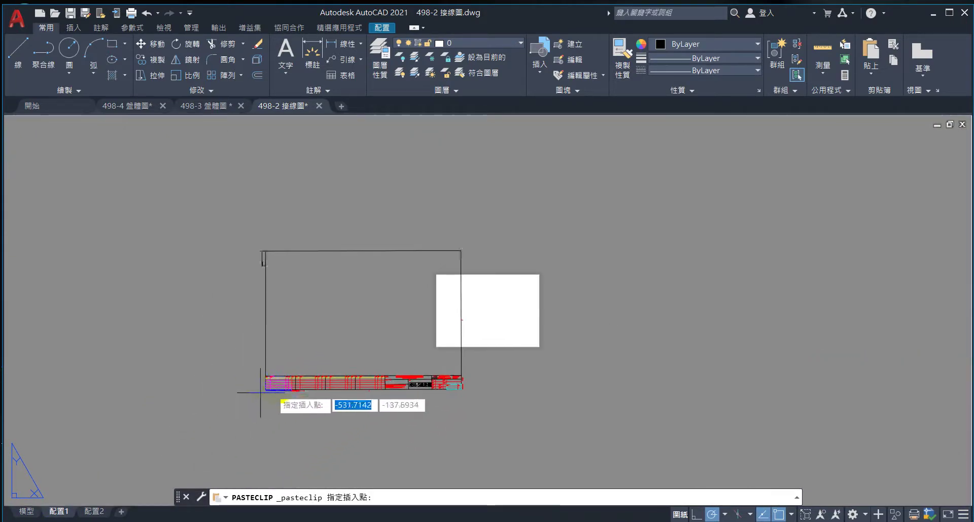
click(341, 377)
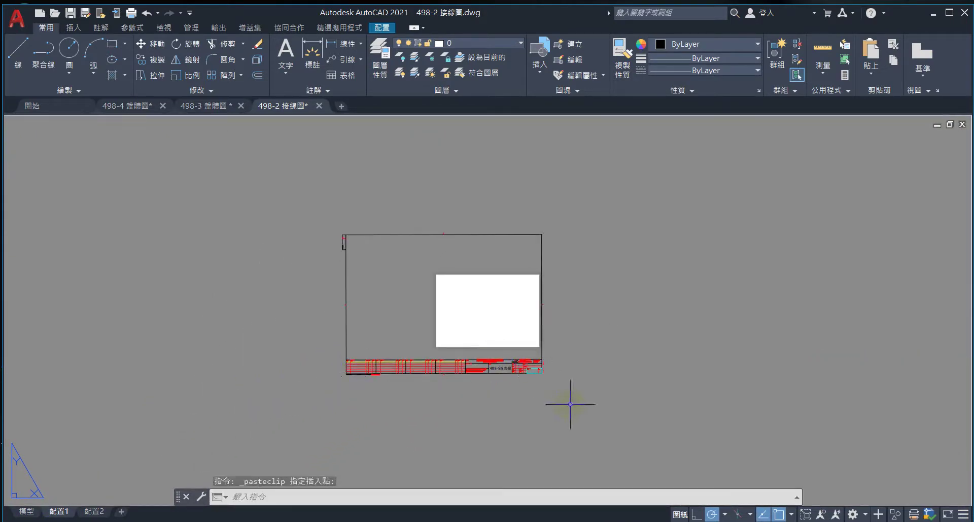
Move the pasted frame by its upper-right corner to just inside the paper's upper-right corner
click(562, 391)
click(312, 196)
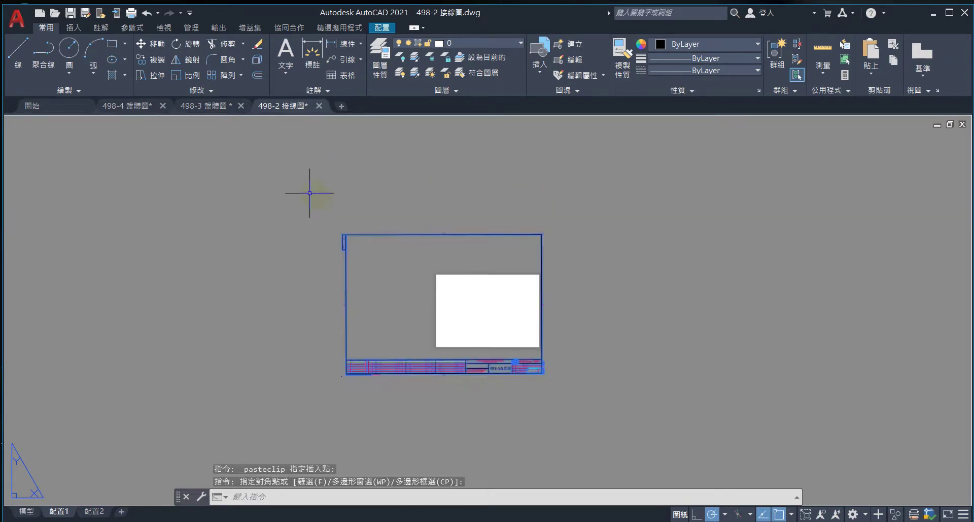
key(Return)
click(542, 233)
scroll(530, 274, up, 8)
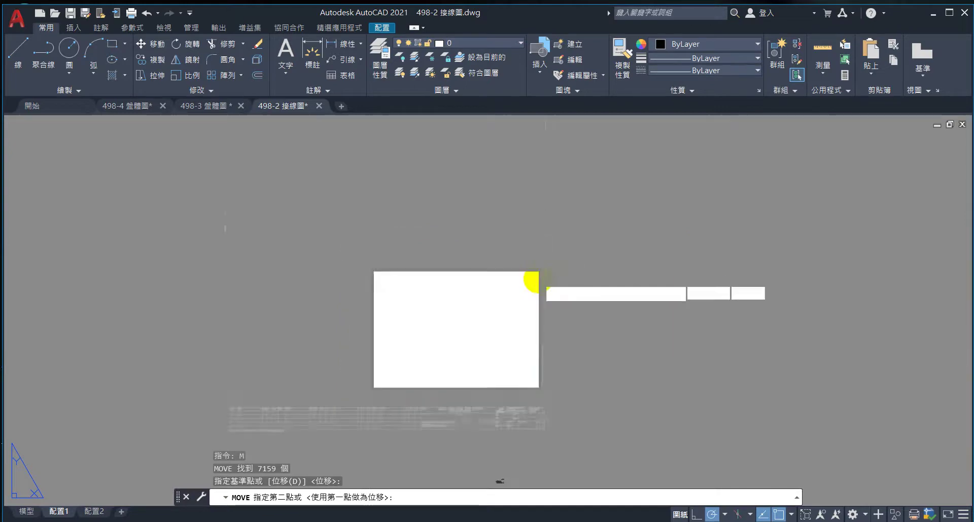
click(528, 252)
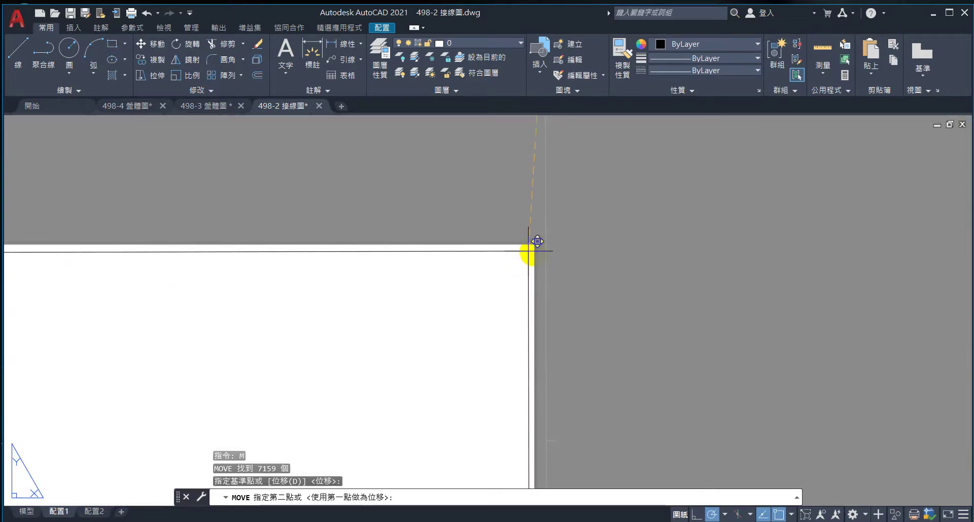
Scale the whole frame from its upper-right corner by a factor of about 0.51 to fit the A4 sheet
scroll(530, 253, down, 8)
click(552, 230)
click(246, 415)
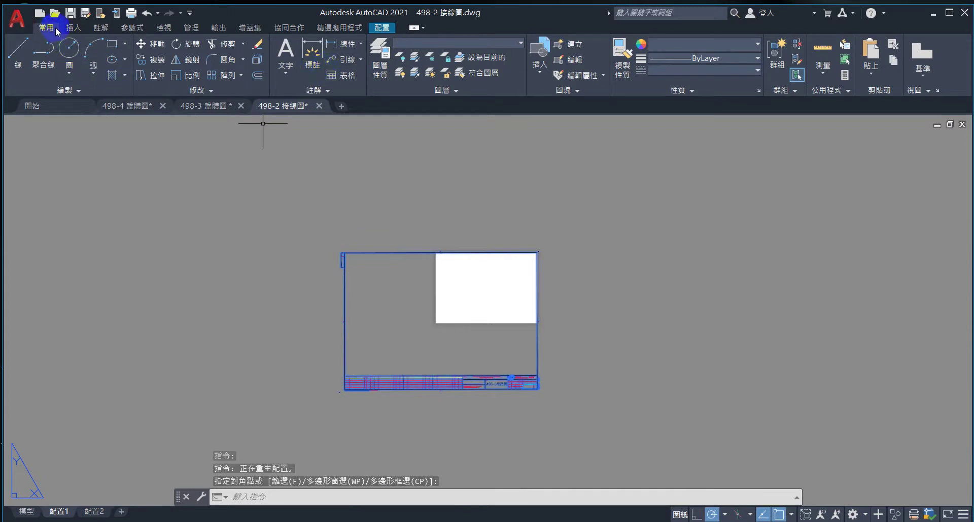
click(192, 78)
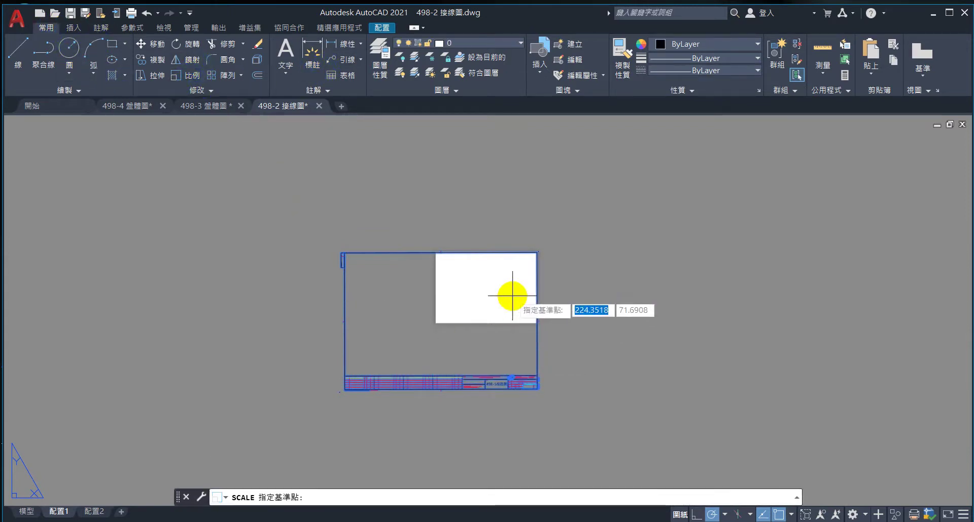
scroll(530, 259, up, 8)
click(539, 254)
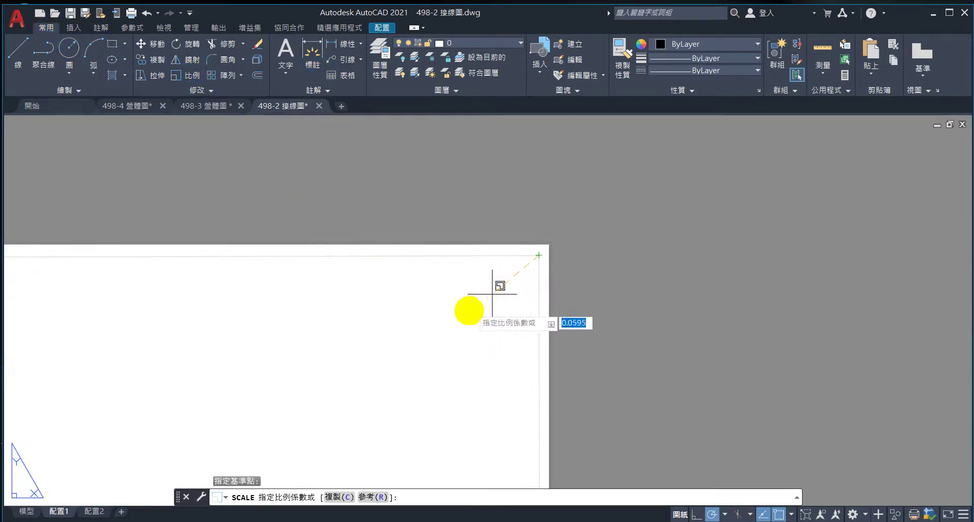
mouse_move(407, 347)
middle_down()
mouse_move(361, 363)
mouse_move(522, 254)
middle_up()
scroll(332, 371, up, 1)
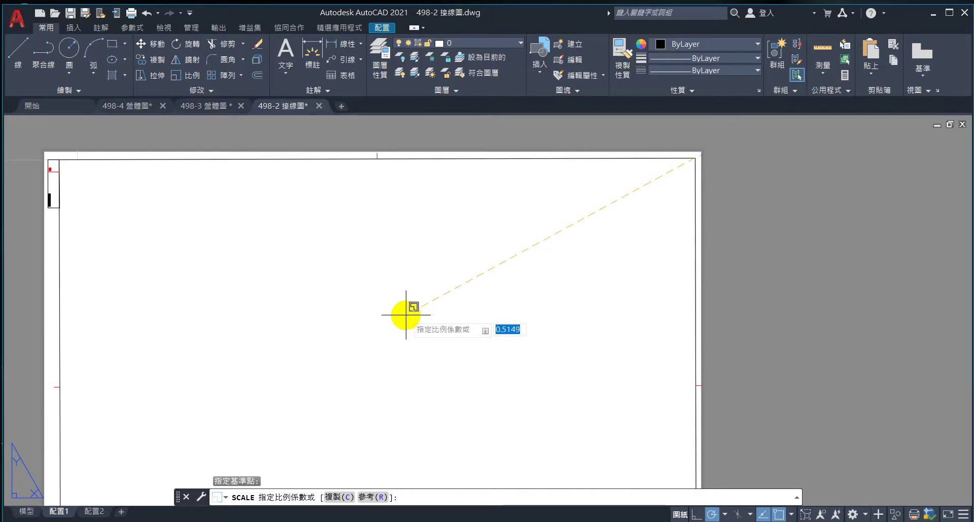
click(406, 315)
Examine how the scaled frame and its title block sit within the edges of the sheet
middle_drag(482, 364, 488, 269)
scroll(490, 269, down, 6)
scroll(499, 348, up, 2)
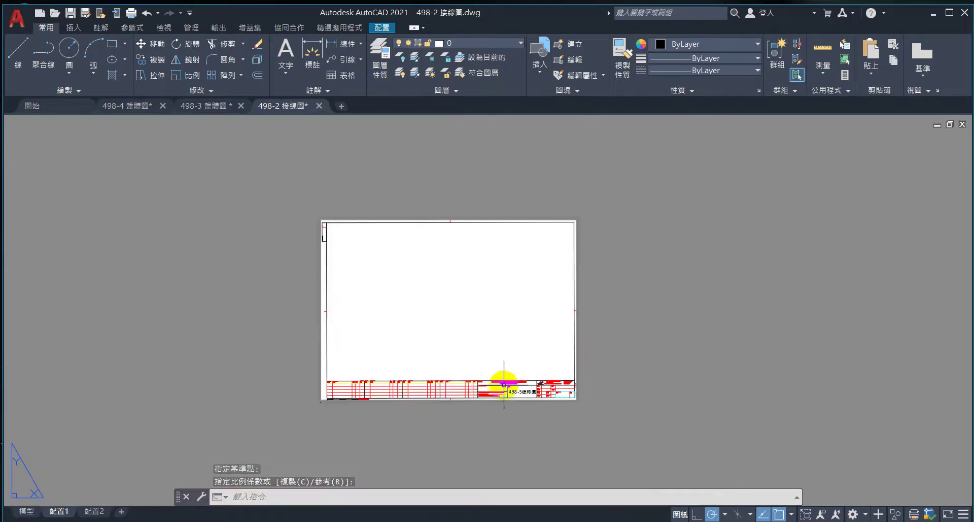
scroll(579, 434, up, 2)
middle_drag(321, 286, 362, 256)
scroll(369, 374, up, 3)
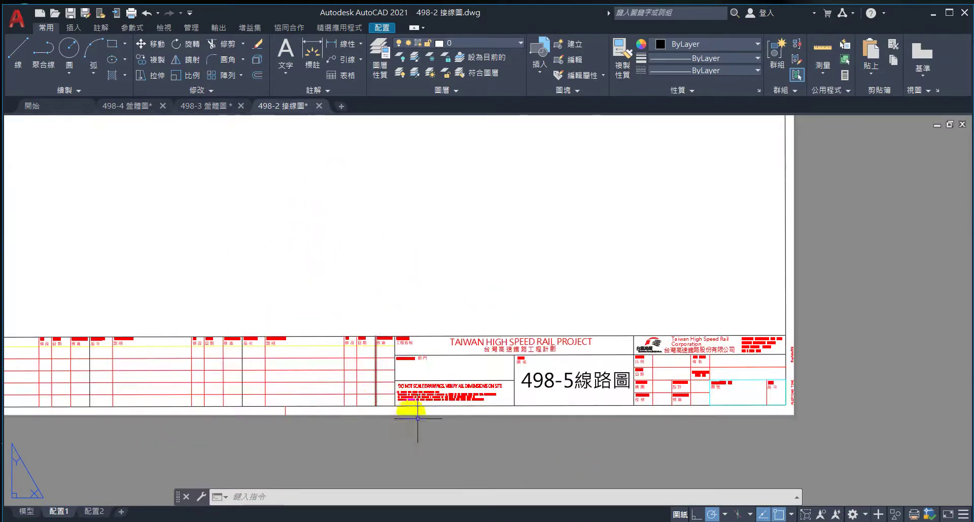
scroll(228, 424, down, 3)
scroll(238, 412, up, 3)
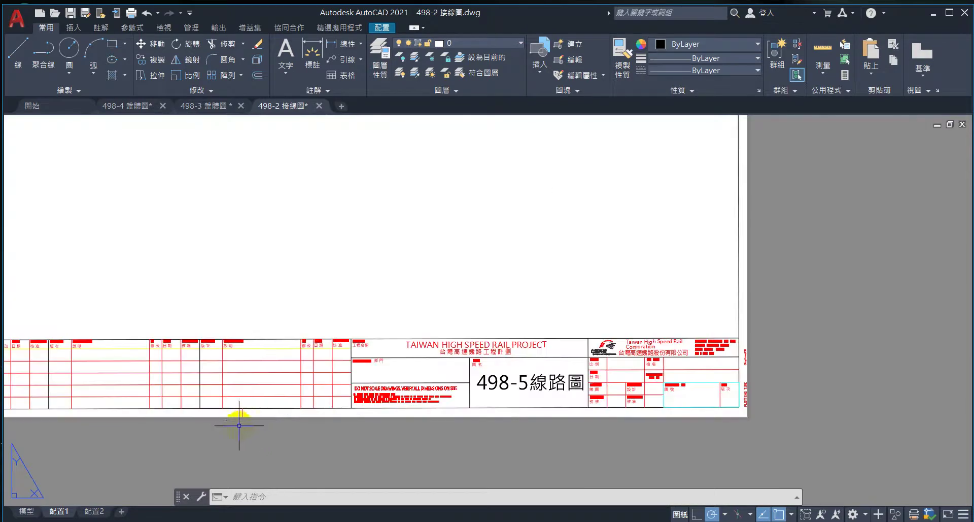
Move the whole title block frame by its upper-right corner slightly closer to the sheet's upper-right corner
scroll(234, 431, down, 1)
middle_drag(226, 449, 349, 420)
scroll(370, 418, down, 2)
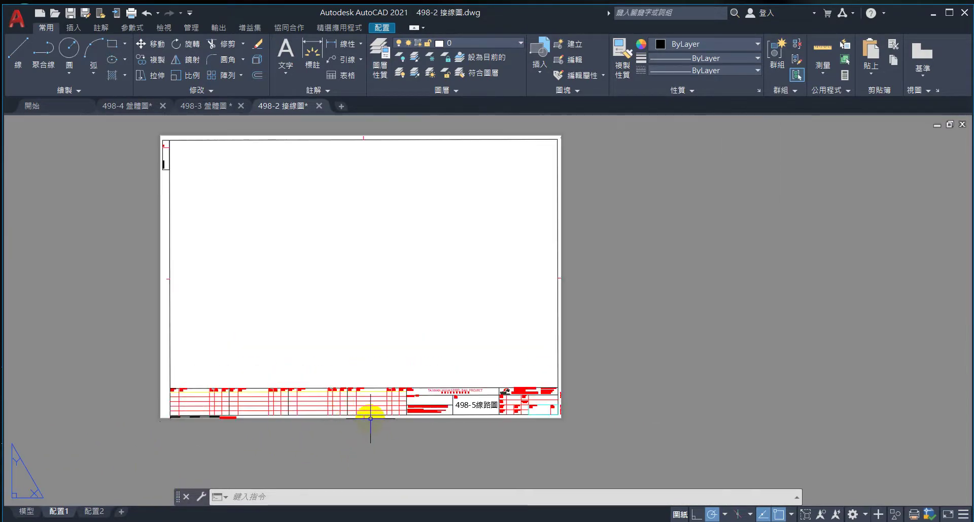
click(582, 447)
click(113, 124)
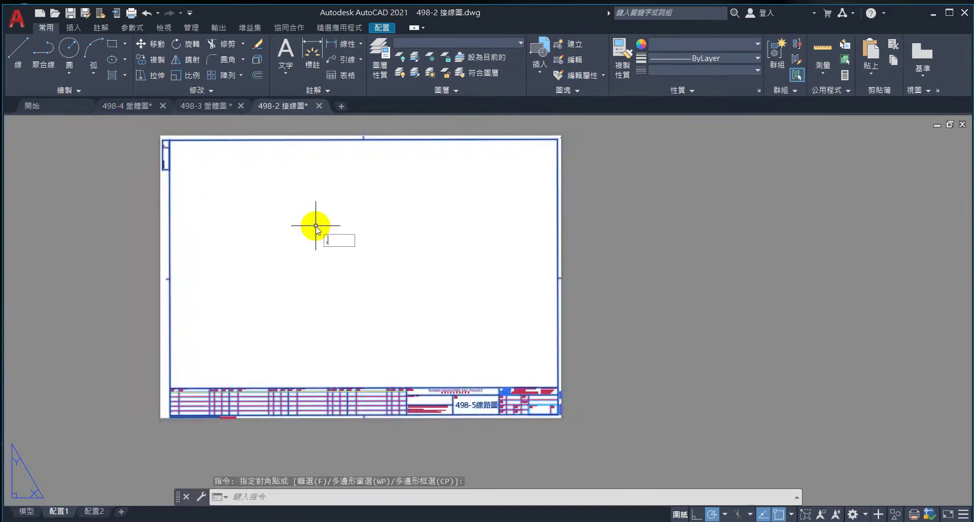
key(Return)
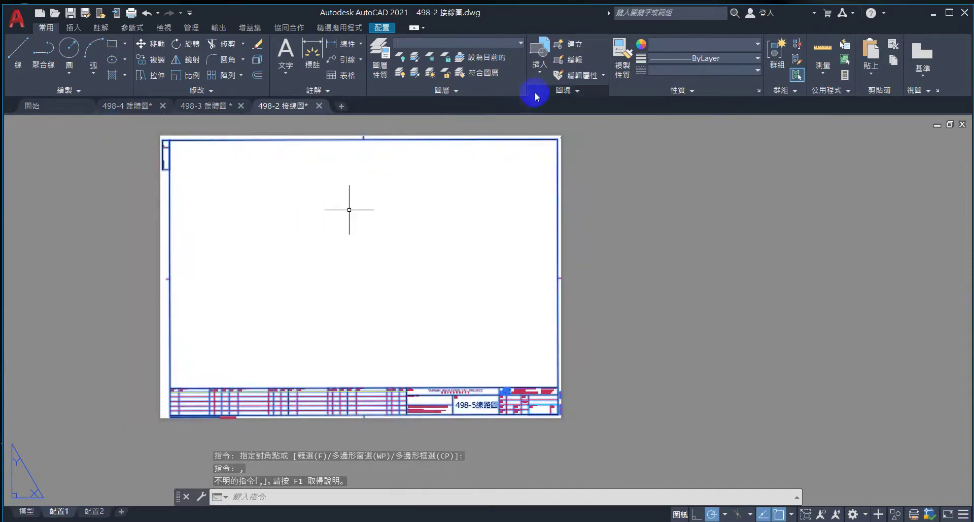
click(557, 138)
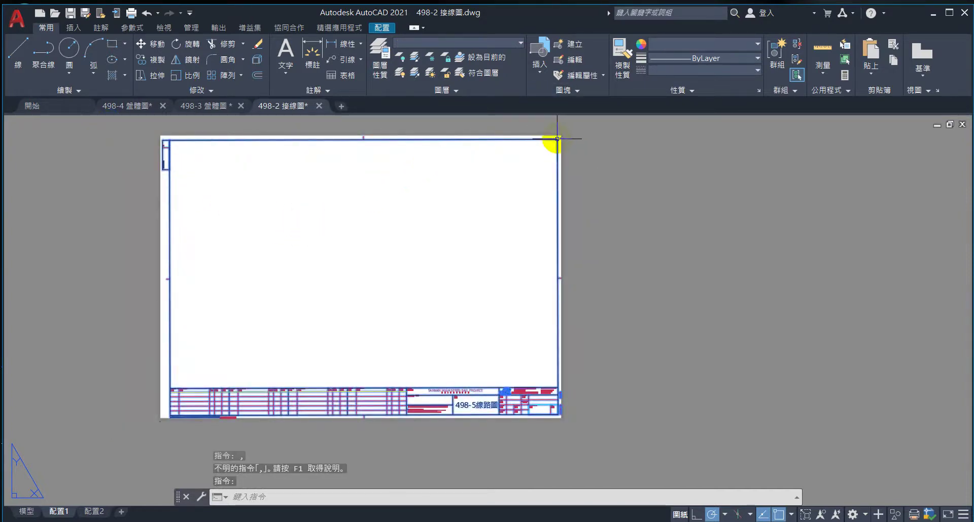
text(,)
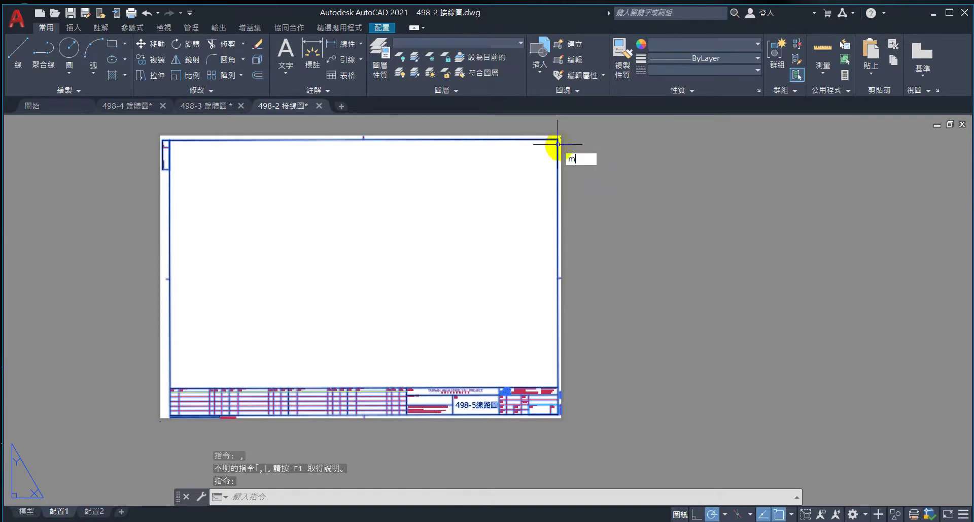
key(Return)
click(558, 138)
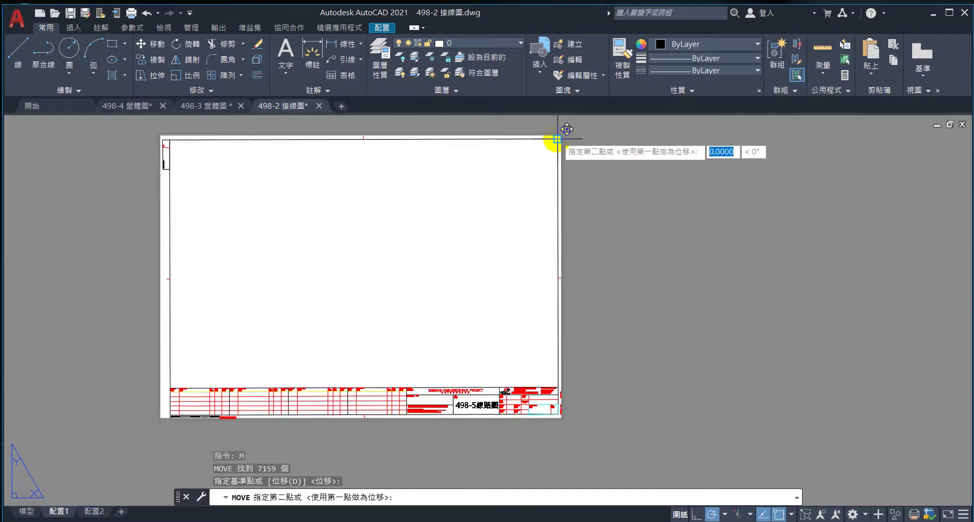
scroll(557, 139, up, 5)
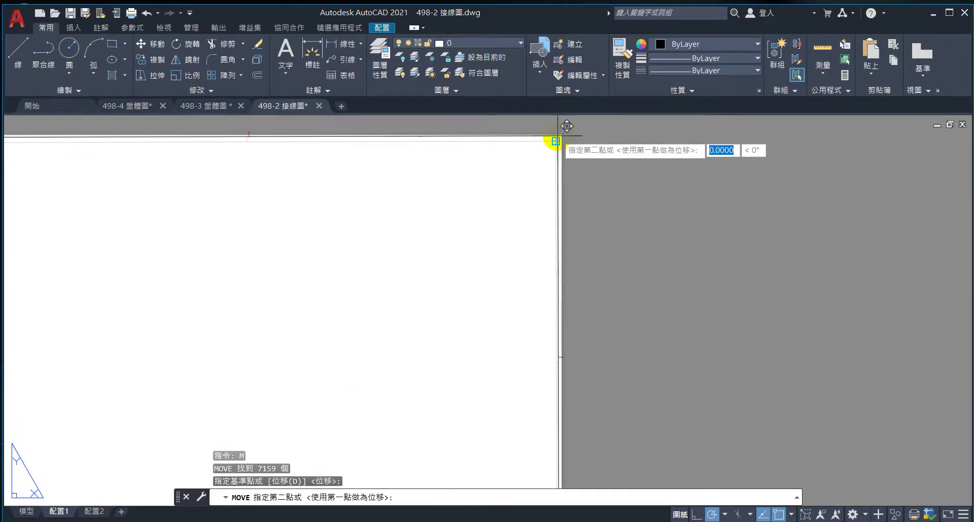
click(557, 135)
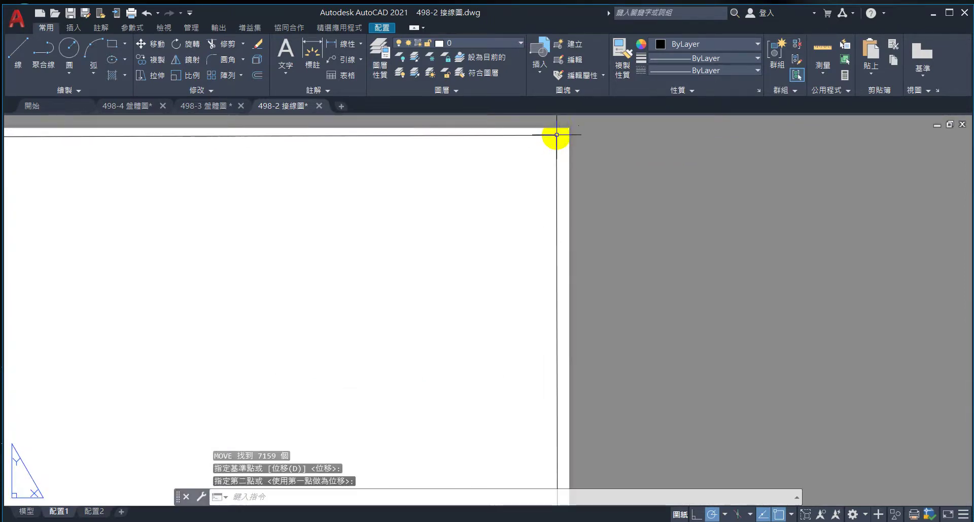
Move the whole frame horizontally by its drawing-number box's upper-left corner to just inside the sheet's left edge
scroll(548, 160, down, 5)
scroll(548, 250, up, 4)
scroll(548, 263, down, 1)
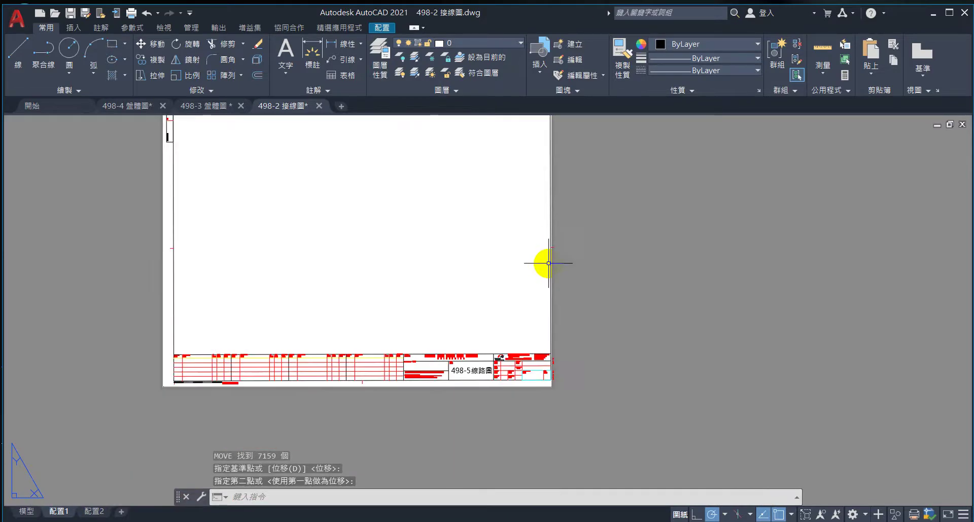
scroll(548, 263, down, 2)
scroll(537, 201, up, 2)
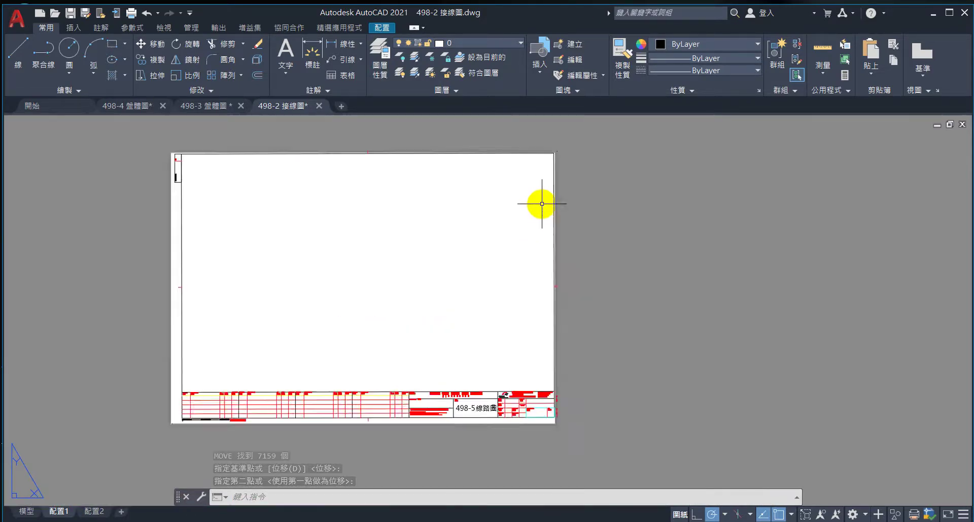
scroll(537, 202, down, 2)
click(575, 163)
click(210, 421)
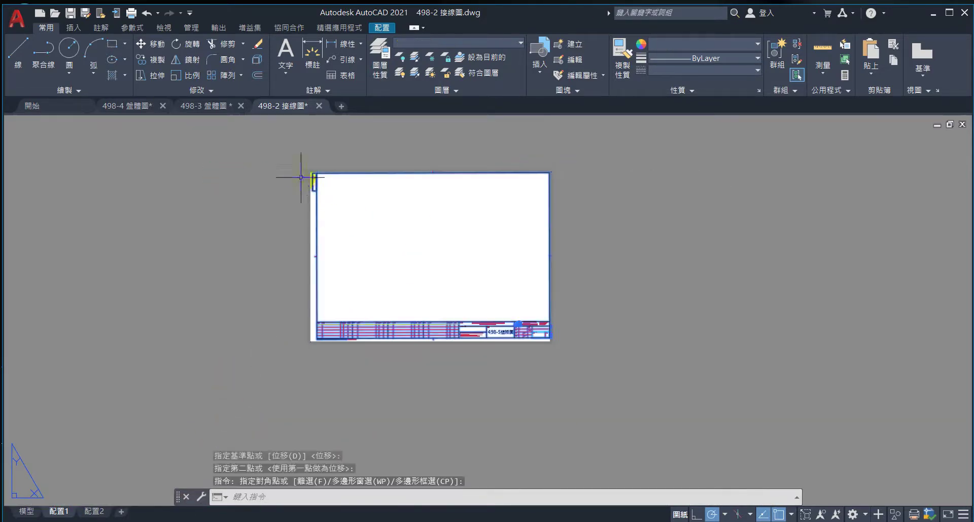
scroll(342, 193, up, 3)
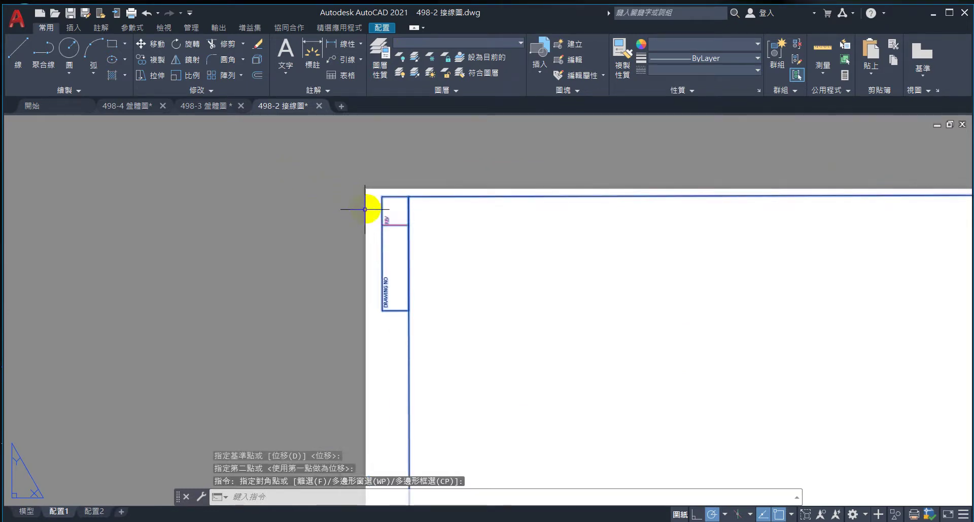
text(m)
key(Return)
click(381, 196)
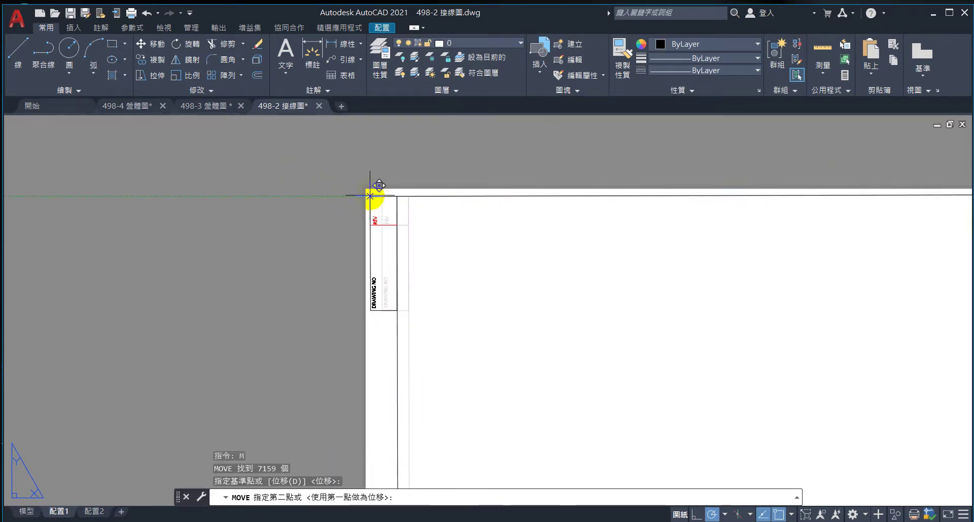
click(370, 196)
Move the whole frame straight down by about 0.5 units from its upper-right corner
scroll(391, 288, down, 4)
scroll(634, 442, up, 2)
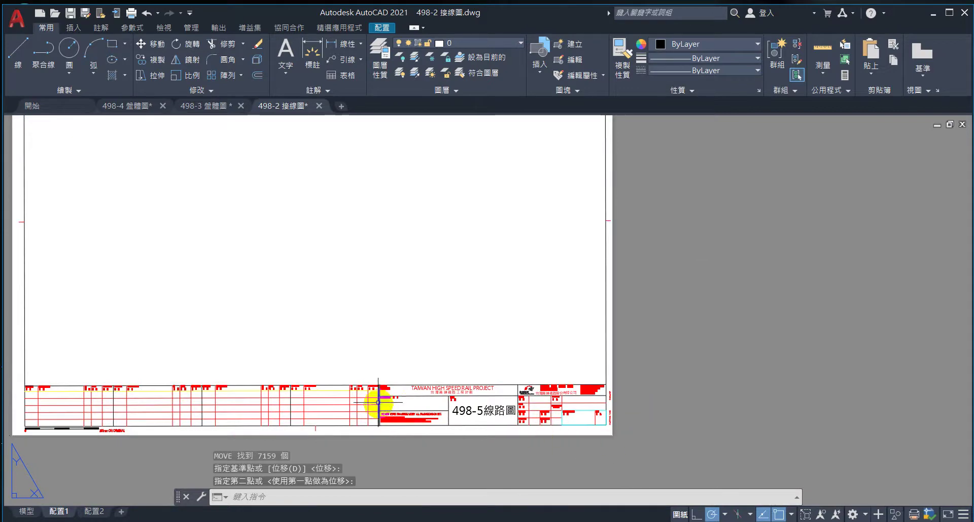
scroll(343, 357, down, 2)
middle_drag(280, 281, 317, 319)
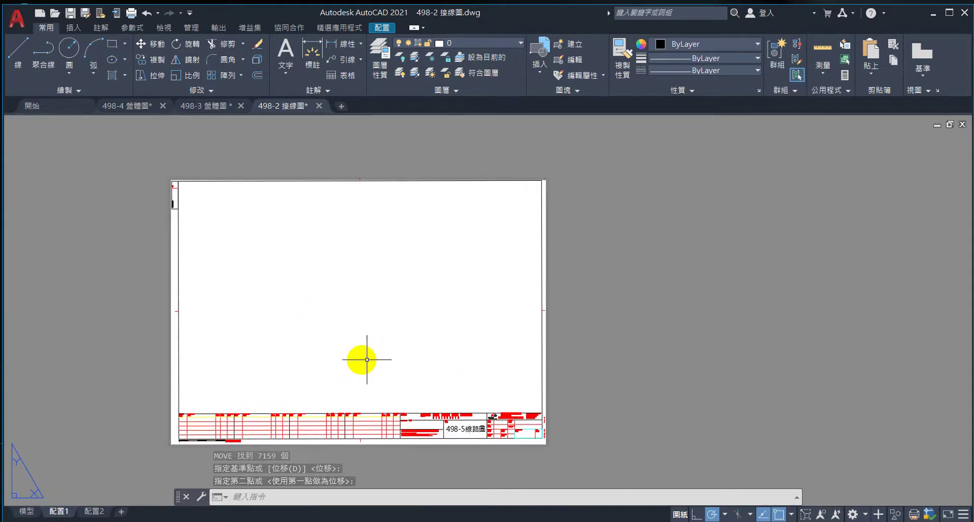
click(567, 155)
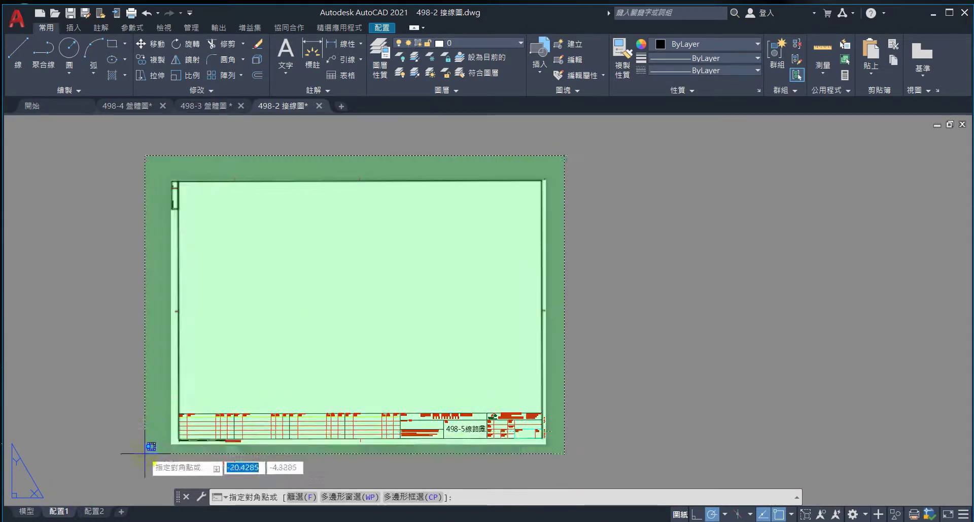
click(145, 460)
text(m)
key(Return)
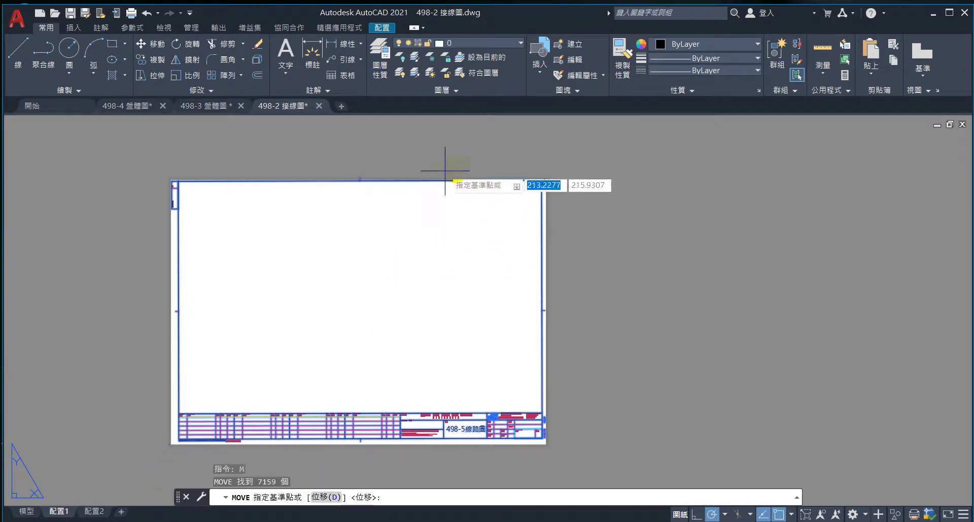
scroll(532, 191, up, 5)
click(676, 288)
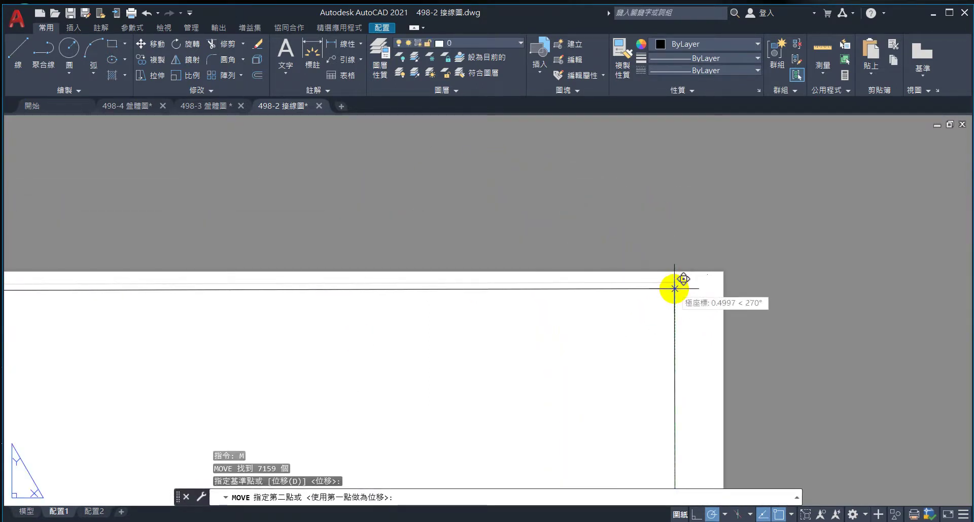
click(674, 289)
Examine the margins between the frame, its title block and the edges of the sheet
scroll(625, 352, down, 8)
scroll(603, 411, up, 3)
scroll(603, 411, up, 4)
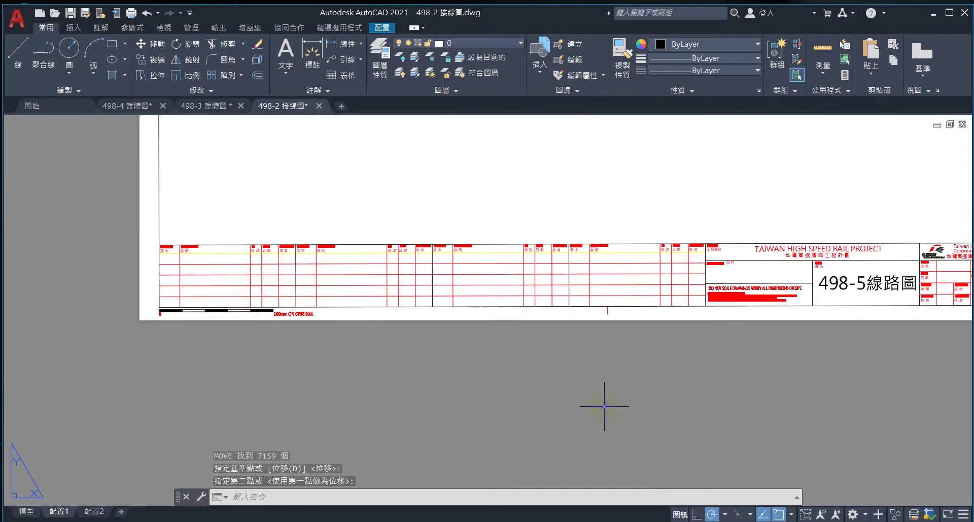
middle_drag(667, 390, 435, 396)
scroll(436, 391, down, 8)
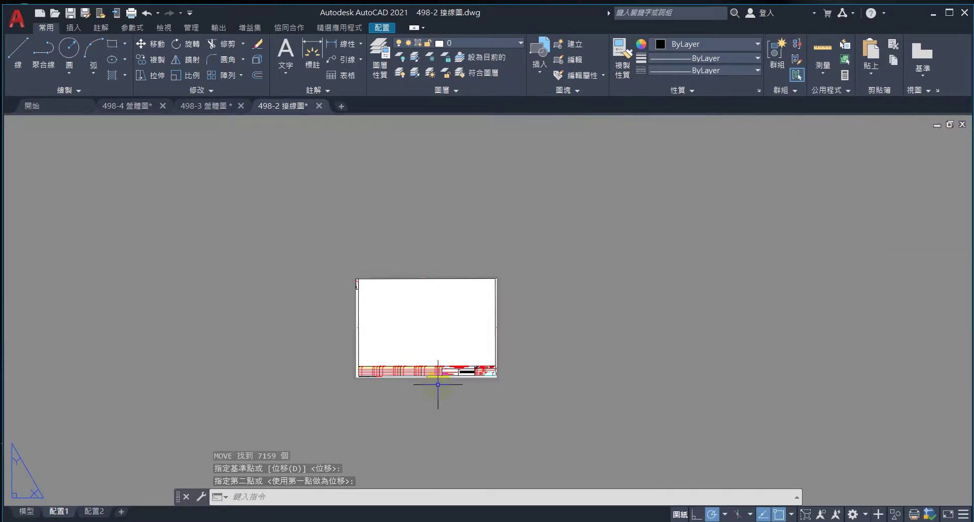
scroll(450, 295, up, 6)
scroll(441, 304, up, 1)
scroll(404, 337, down, 3)
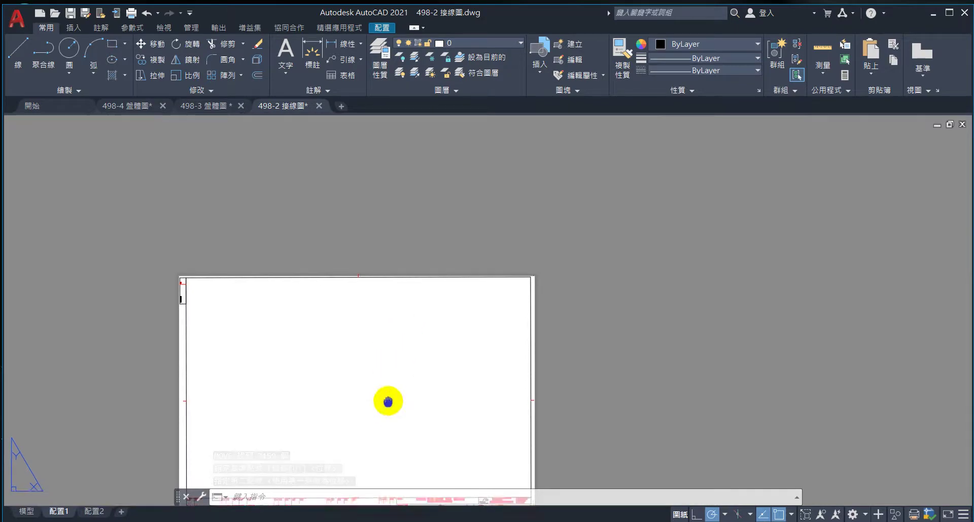
middle_drag(388, 400, 396, 312)
In model space, stretch the wiring lines ending at GU1/GU2 and LFD horizontally leftward to shorten them
click(30, 513)
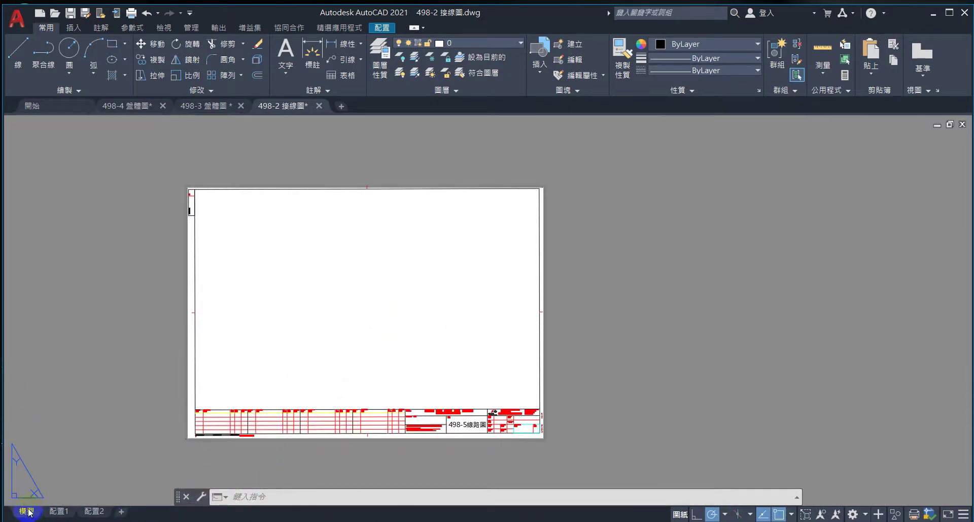
middle_drag(365, 308, 118, 384)
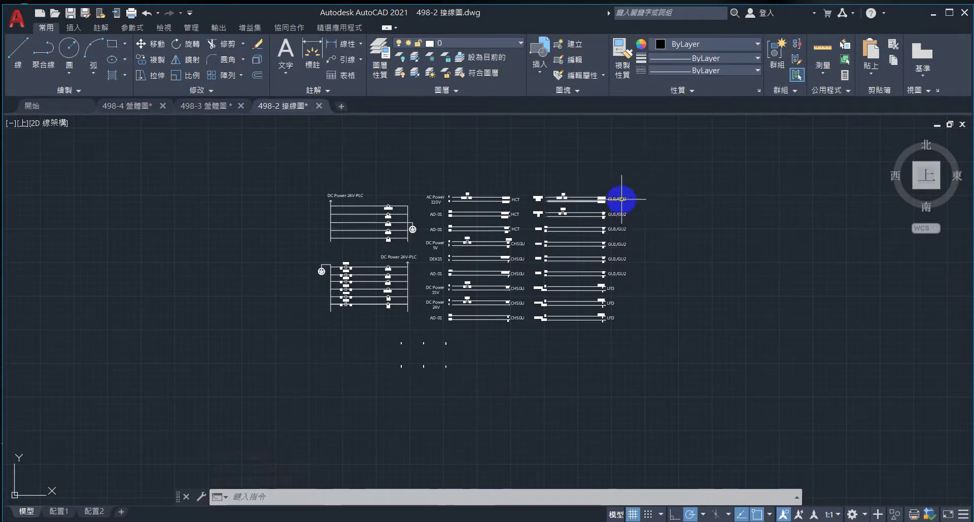
click(638, 189)
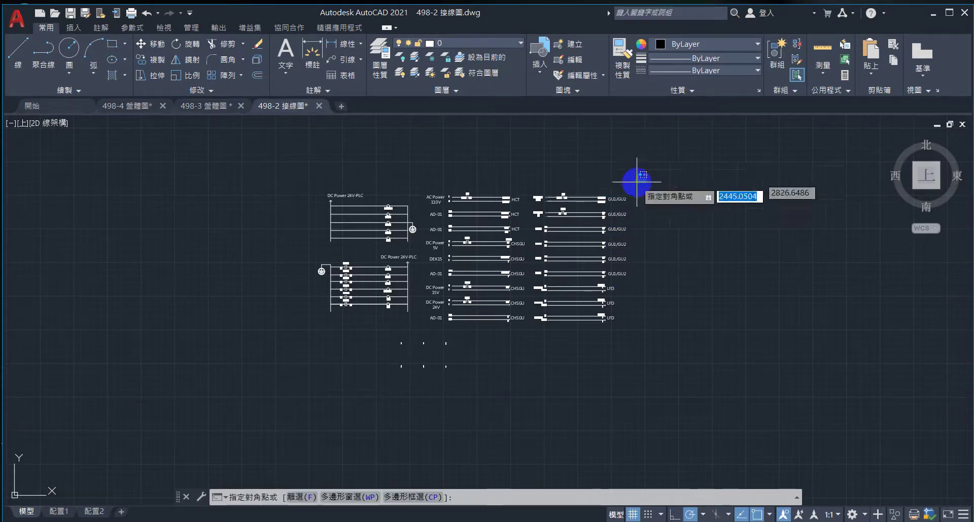
click(600, 327)
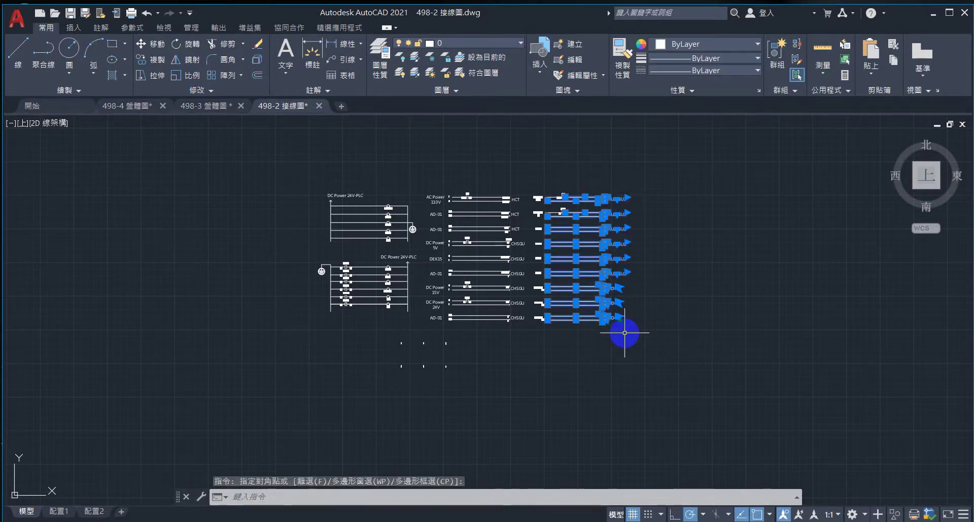
click(153, 77)
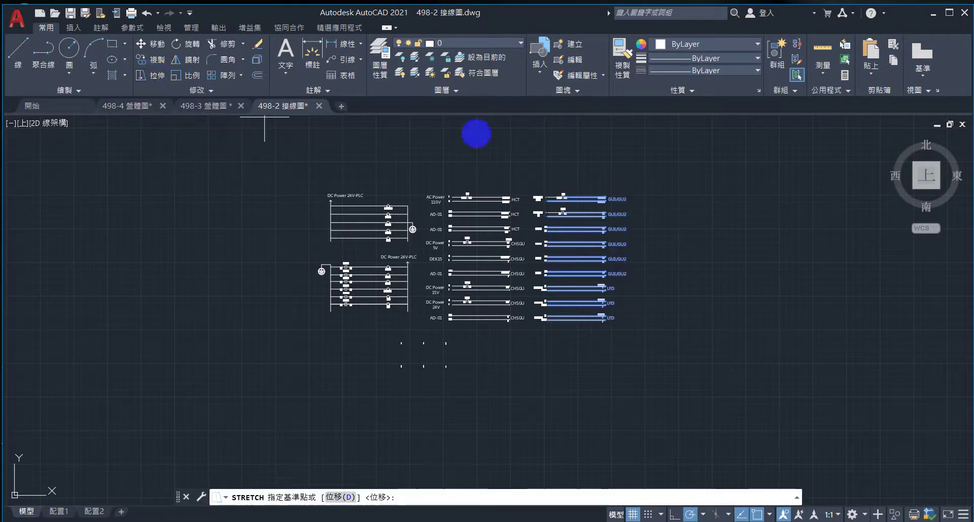
scroll(600, 244, up, 6)
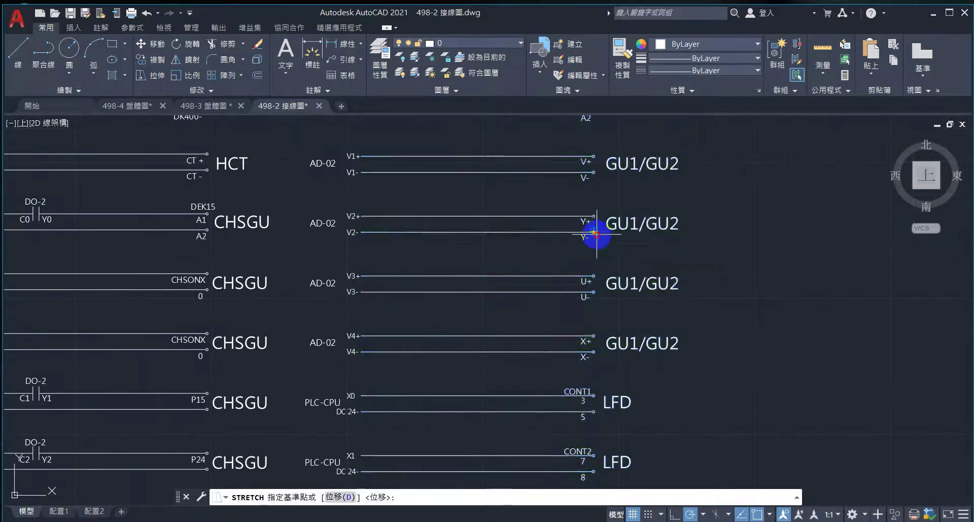
click(595, 232)
scroll(539, 231, up, 2)
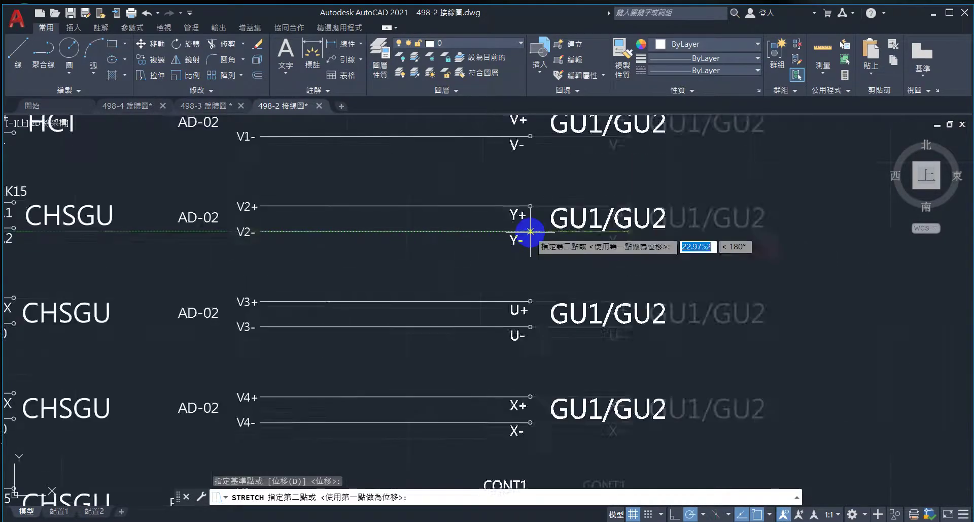
scroll(530, 231, down, 5)
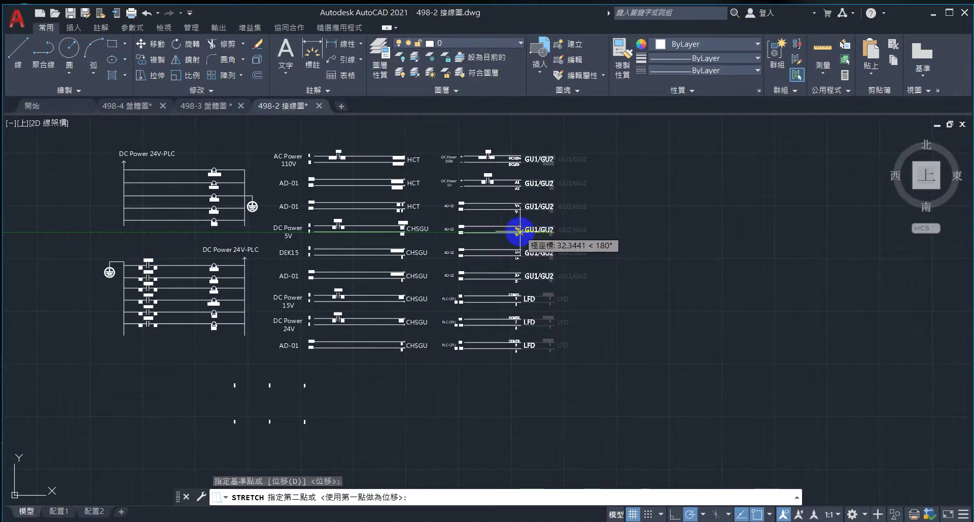
click(515, 232)
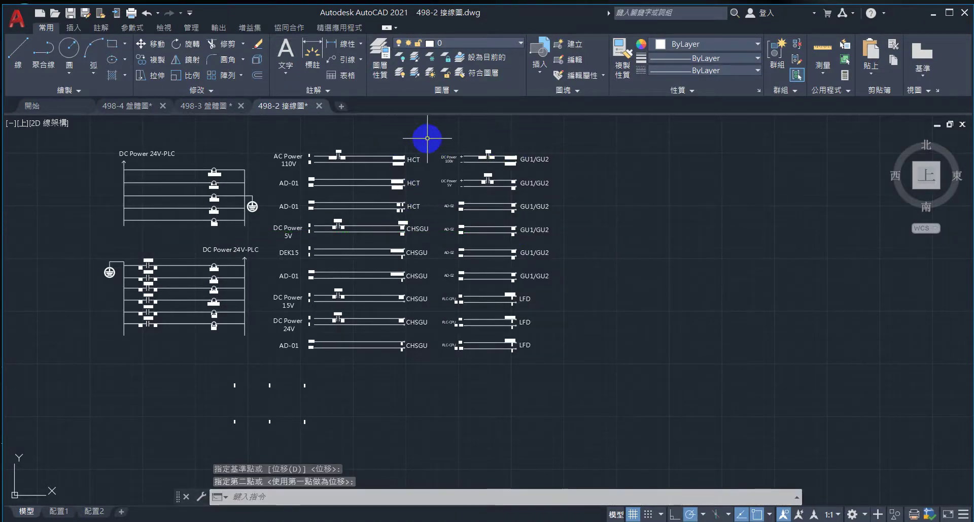
Stretch the middle column of wiring lines ending at HCT and CHSGU horizontally leftward to shorten them
click(434, 143)
click(380, 372)
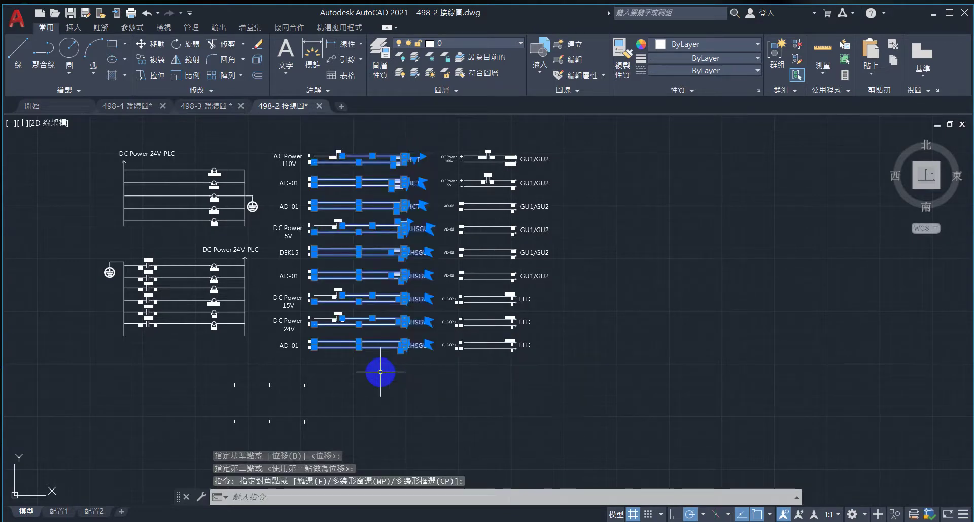
click(151, 77)
scroll(397, 258, up, 6)
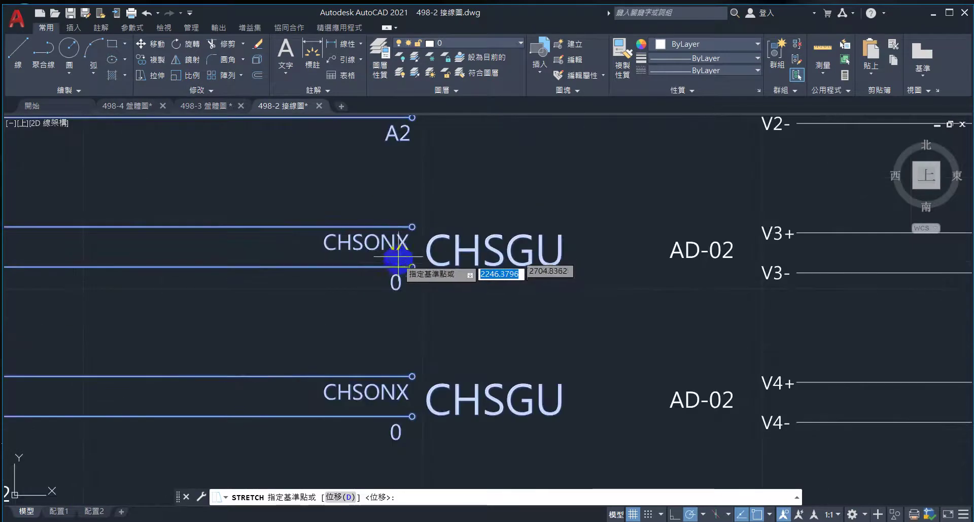
click(411, 265)
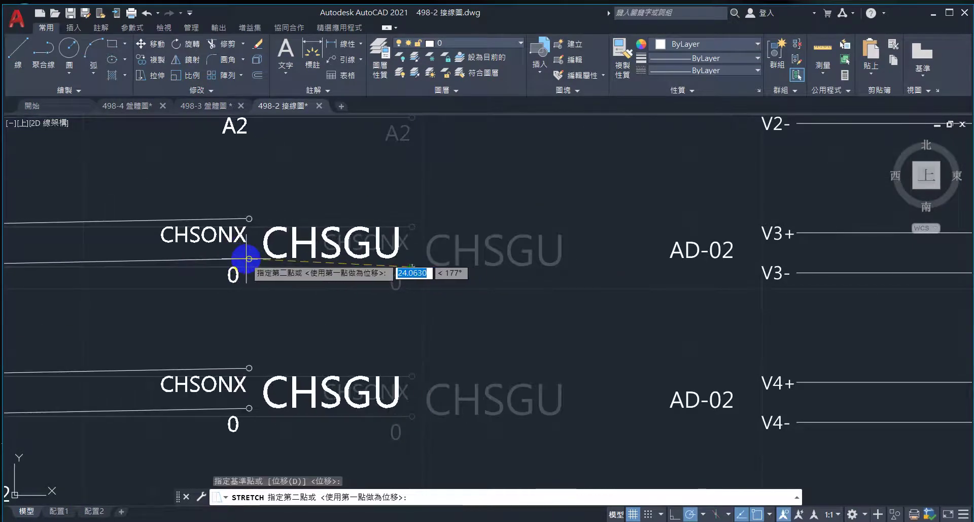
scroll(249, 258, down, 4)
click(228, 262)
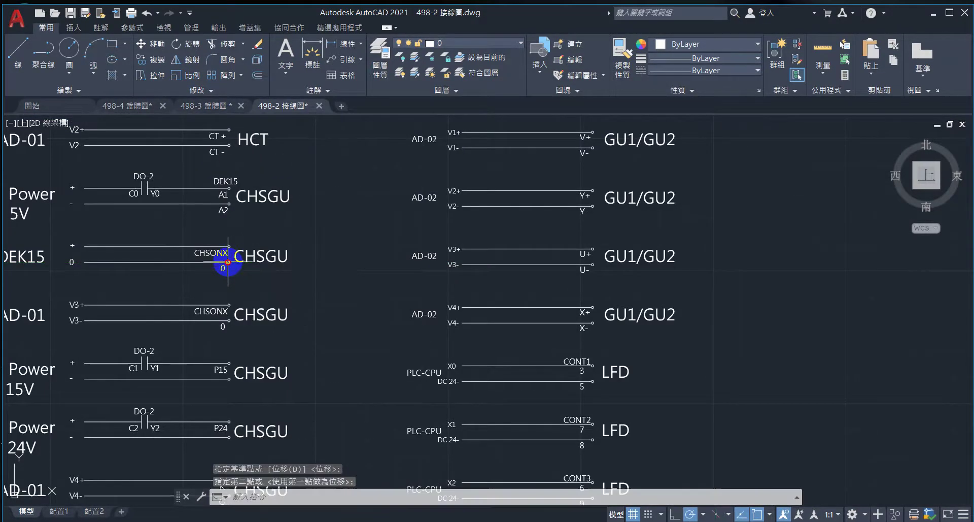
Move the entire GU1/GU2 and LFD wiring column horizontally leftward, closer to the HCT and CHSGU column
scroll(228, 262, down, 5)
click(344, 203)
click(478, 382)
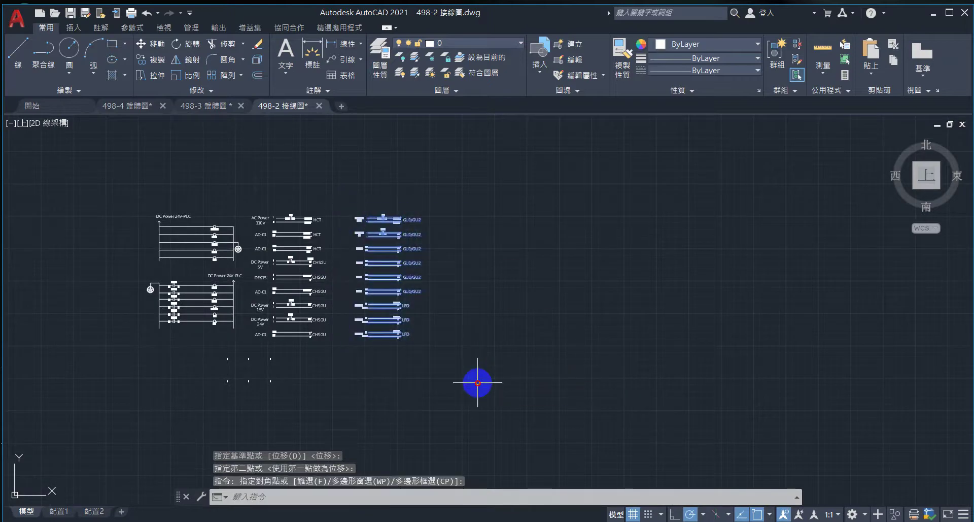
key(Return)
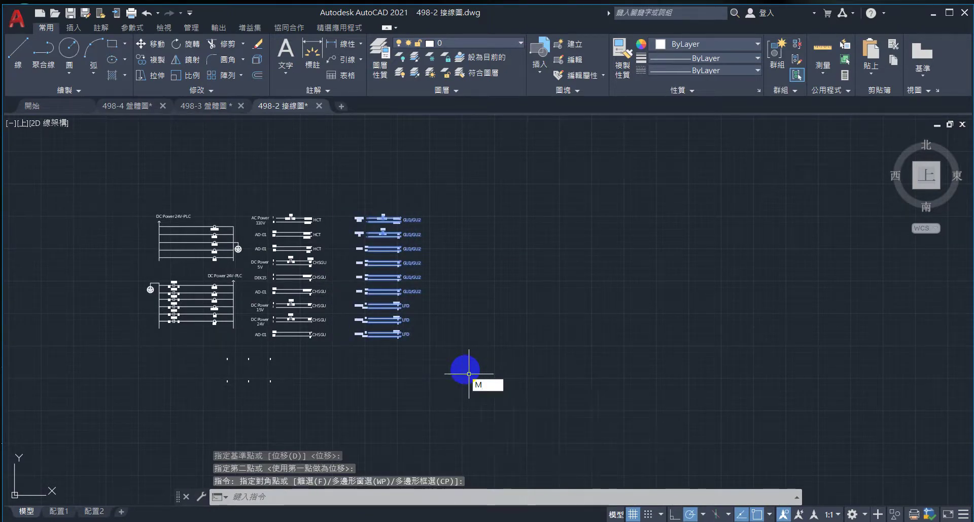
click(359, 277)
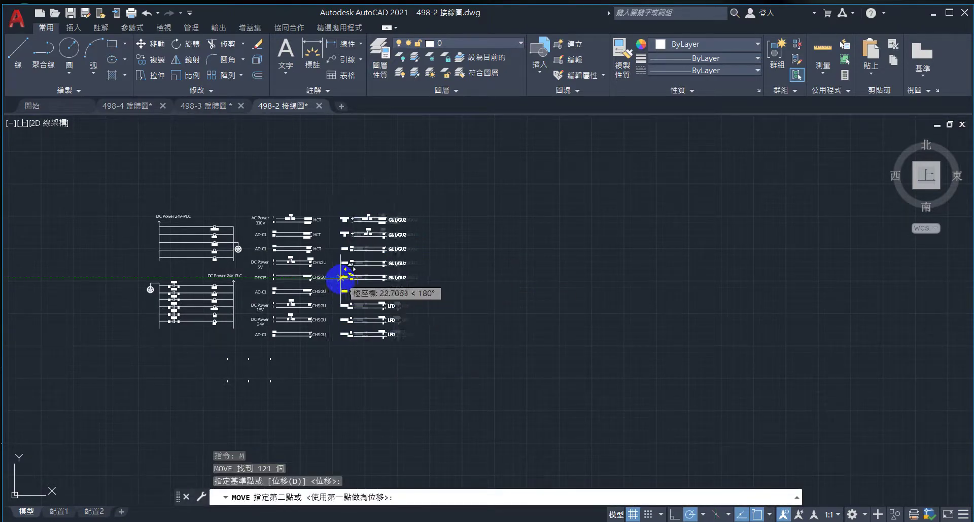
click(336, 277)
middle_drag(379, 389, 487, 386)
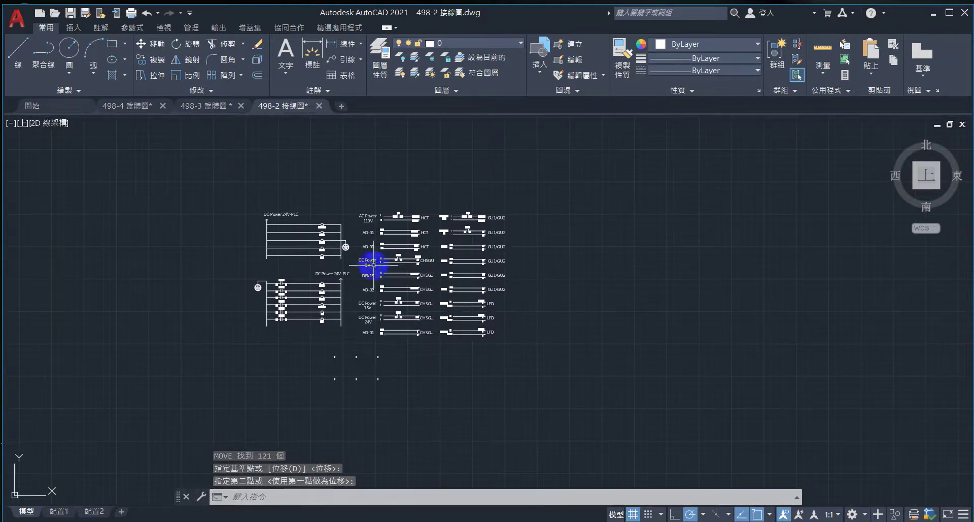
Stretch the two DC Power 24V-PLC diagrams horizontally leftward by about 29 units to narrow them
click(354, 209)
click(316, 364)
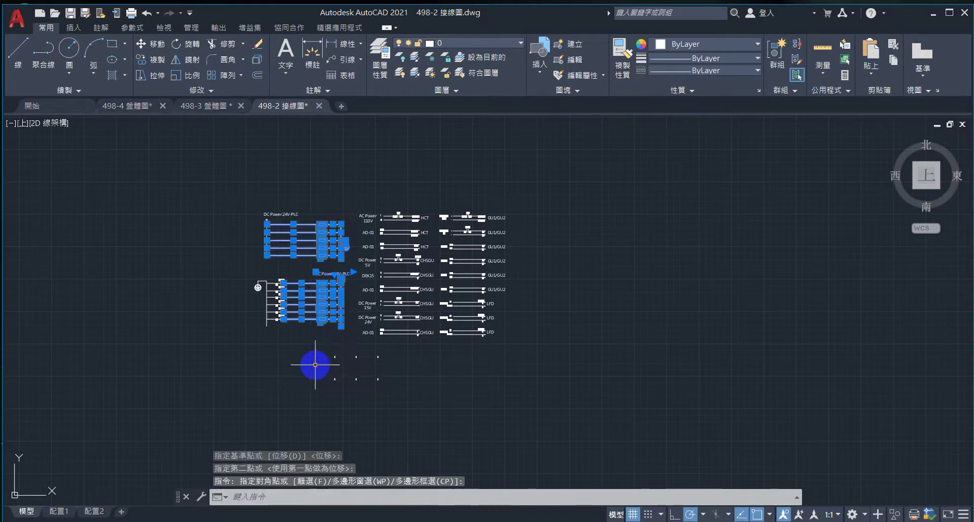
click(155, 75)
click(331, 277)
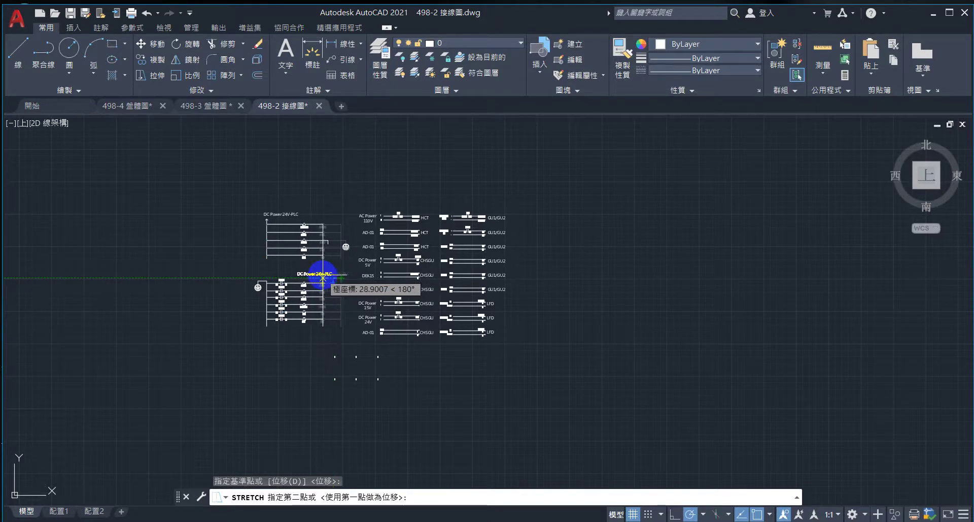
click(322, 276)
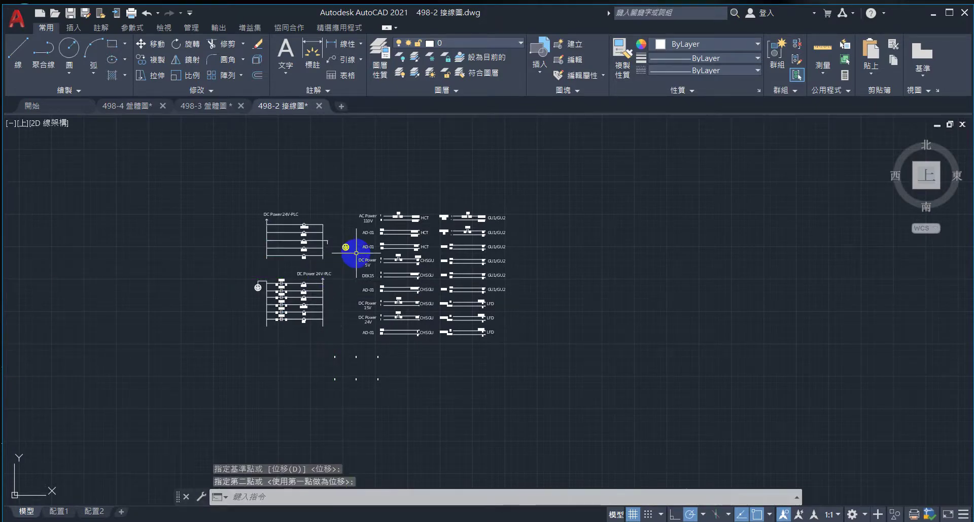
Move the detached ground symbol of the upper DC Power 24V-PLC diagram onto the end of its shortened ground line
click(337, 226)
click(334, 231)
text(m)
key(Return)
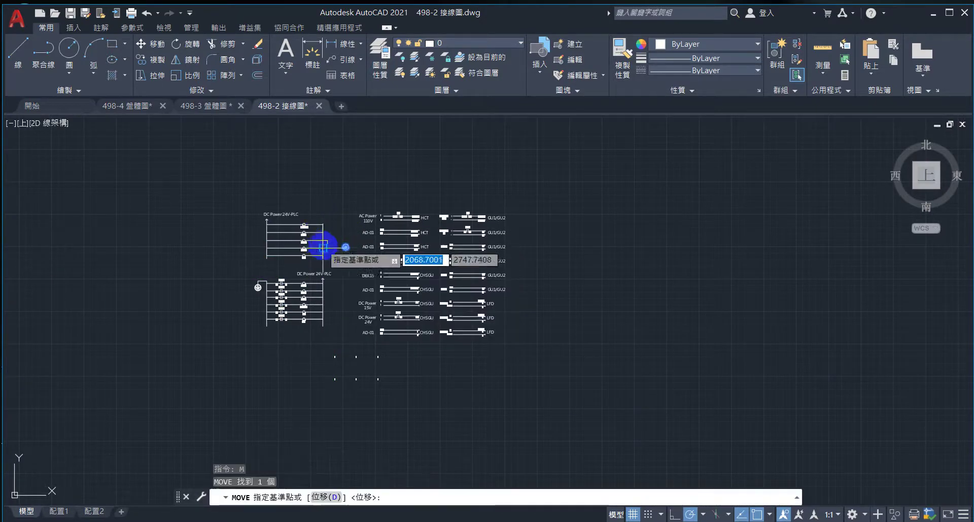
scroll(338, 252, up, 6)
click(366, 131)
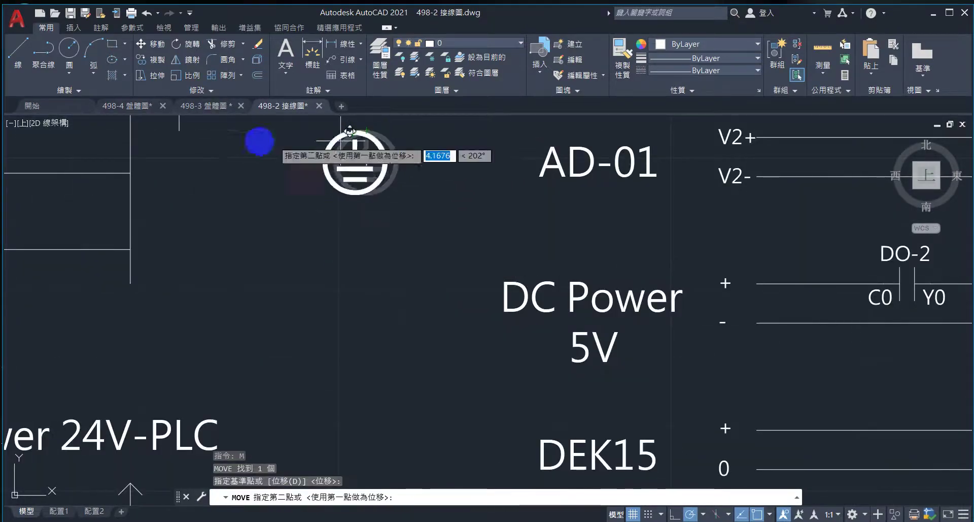
click(179, 130)
scroll(272, 250, down, 5)
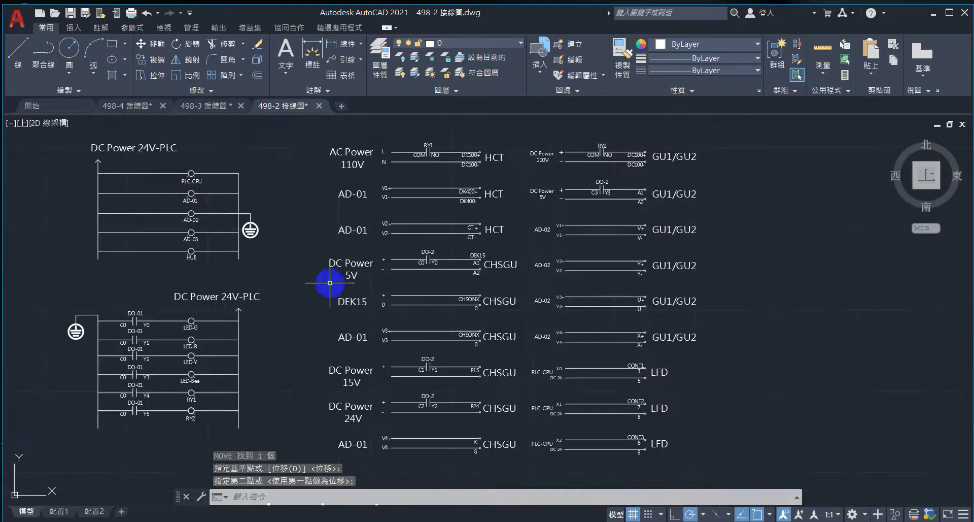
Move both DC Power 24V-PLC diagrams horizontally rightward, closer to the HCT and CHSGU wiring column
scroll(264, 249, down, 2)
click(108, 158)
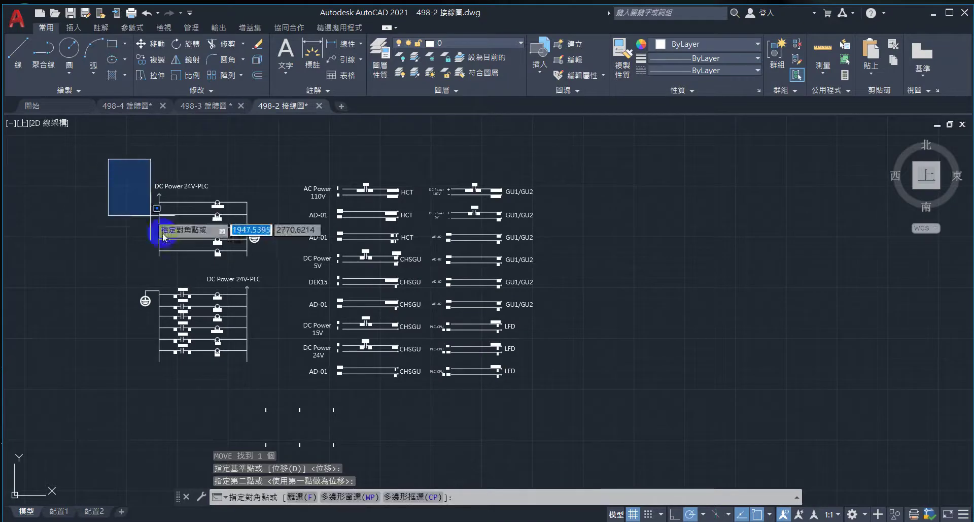
click(281, 371)
text(m)
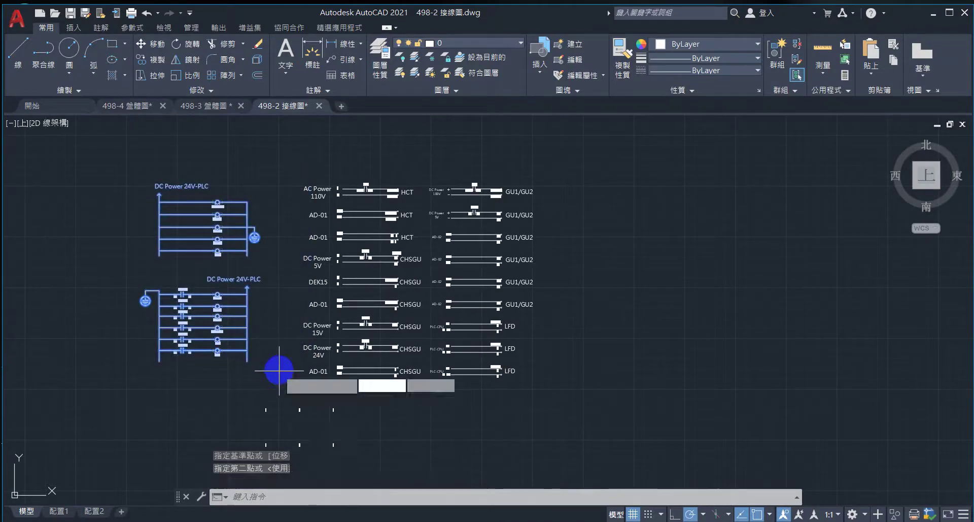
key(Return)
click(248, 288)
click(285, 289)
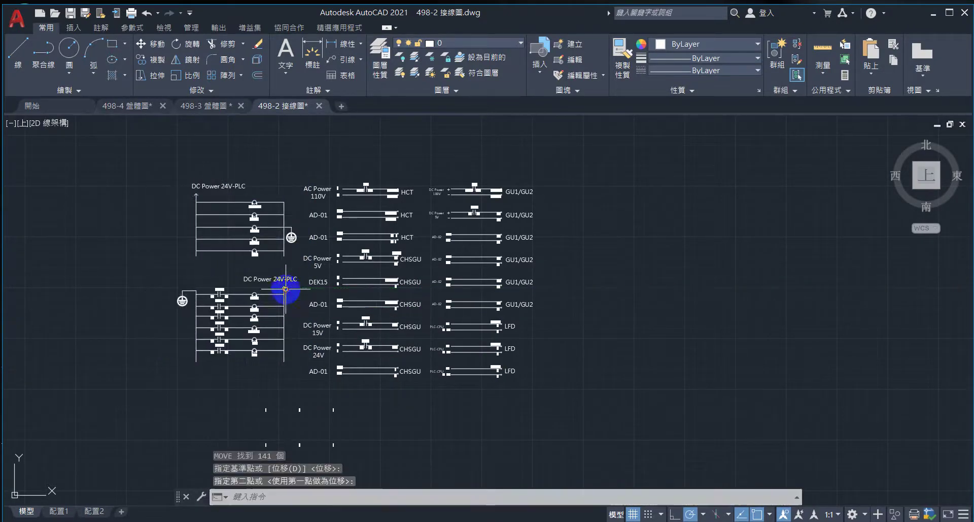
In layout 配置1, insert a view enclosing all the wiring diagrams and place it in the upper-left part of the sheet
click(59, 510)
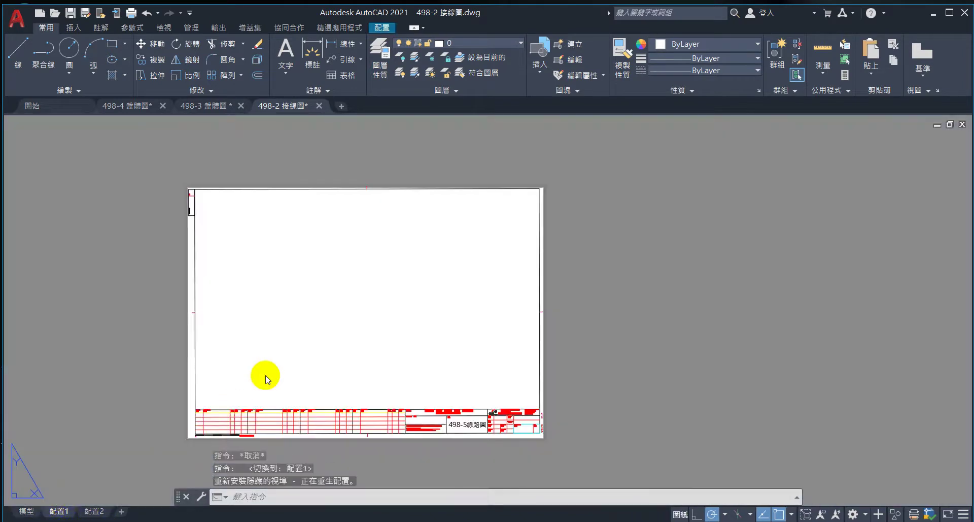
click(158, 137)
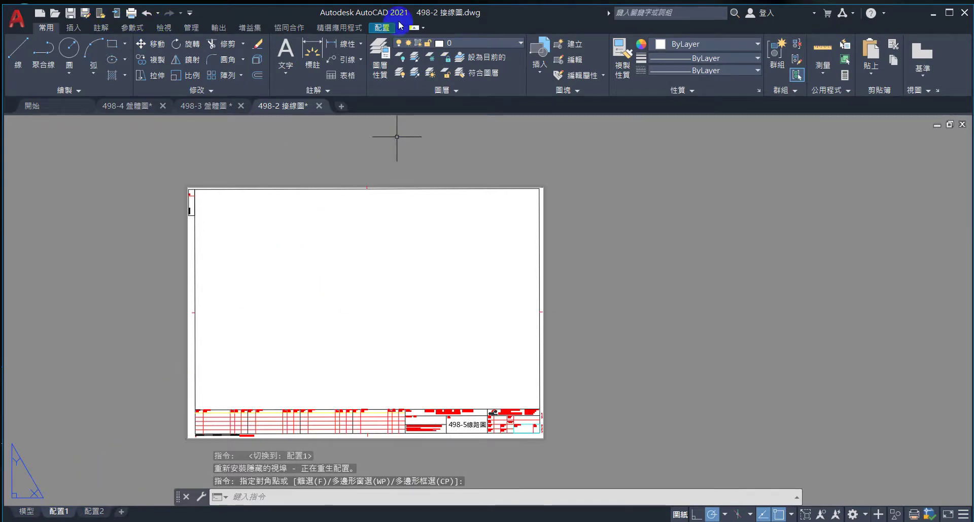
click(380, 30)
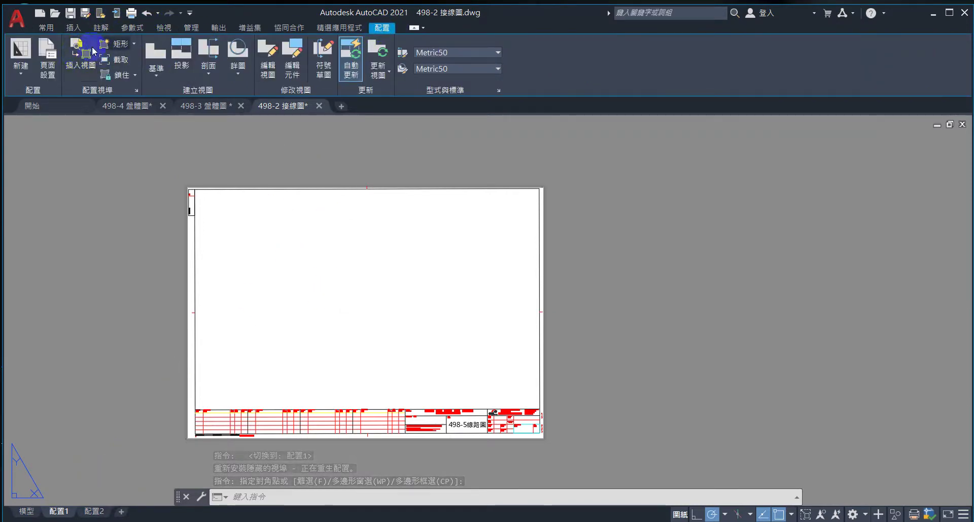
click(93, 50)
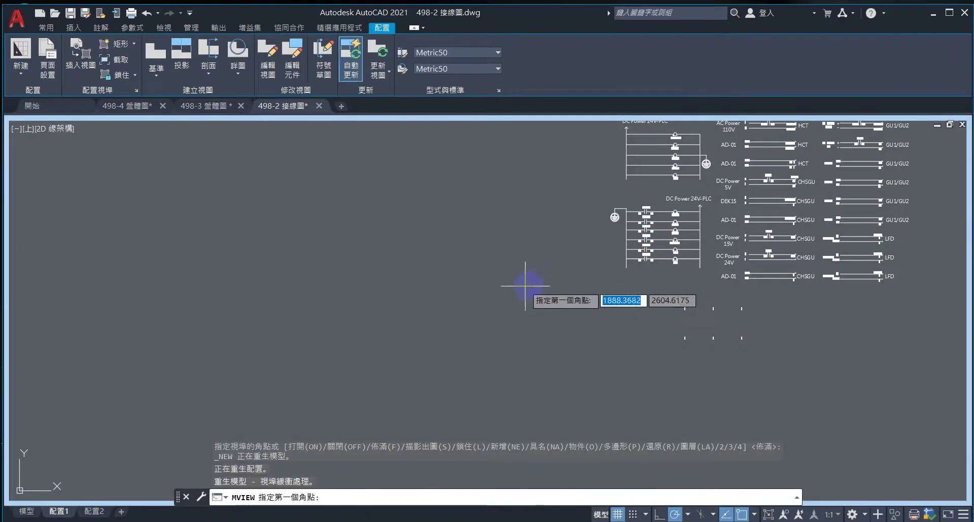
scroll(588, 267, down, 3)
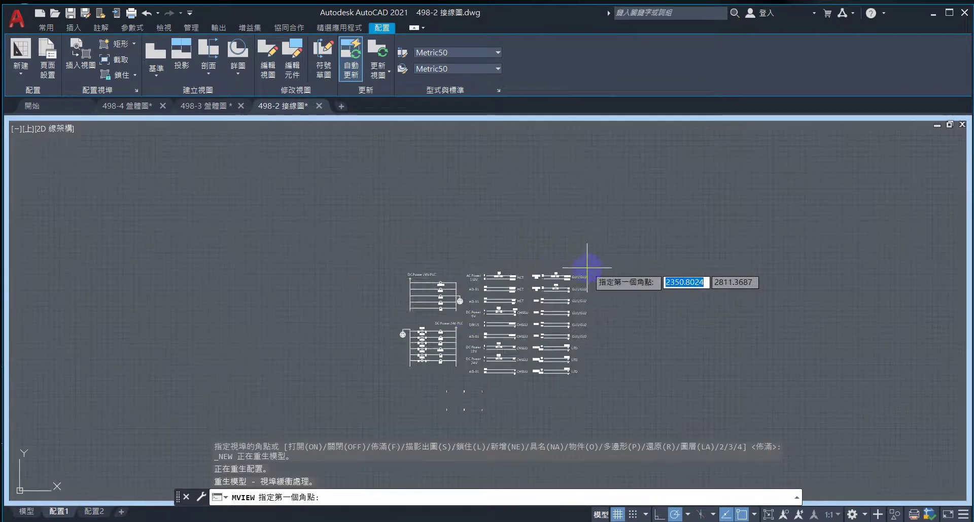
click(590, 269)
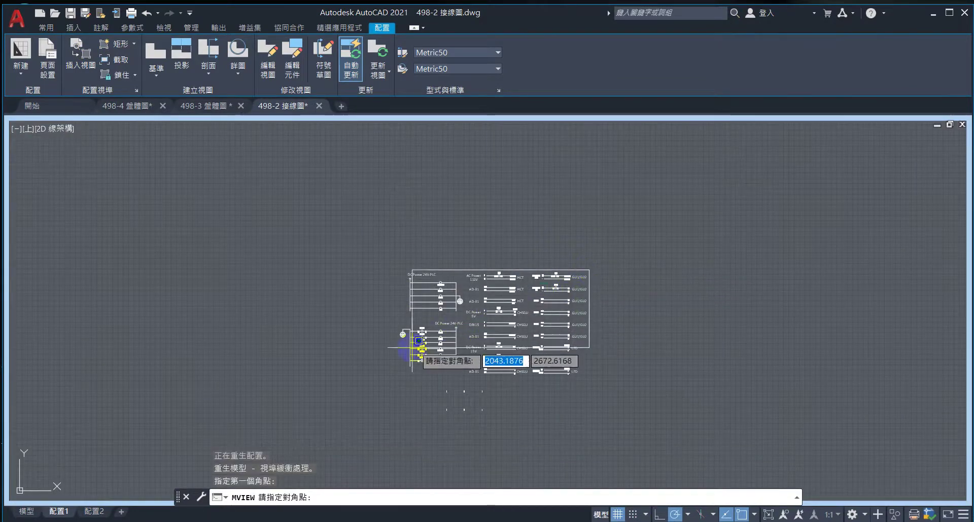
click(397, 377)
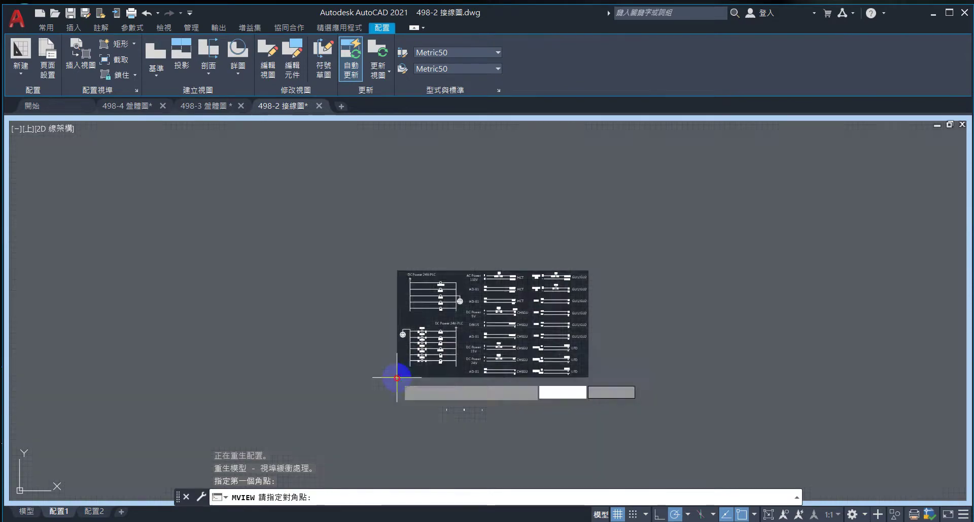
key(Return)
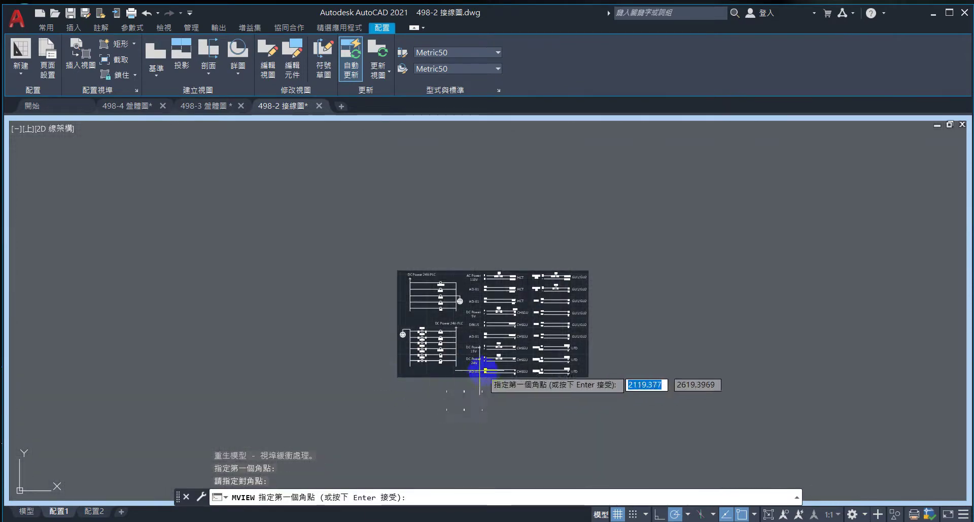
right_click(583, 359)
click(301, 261)
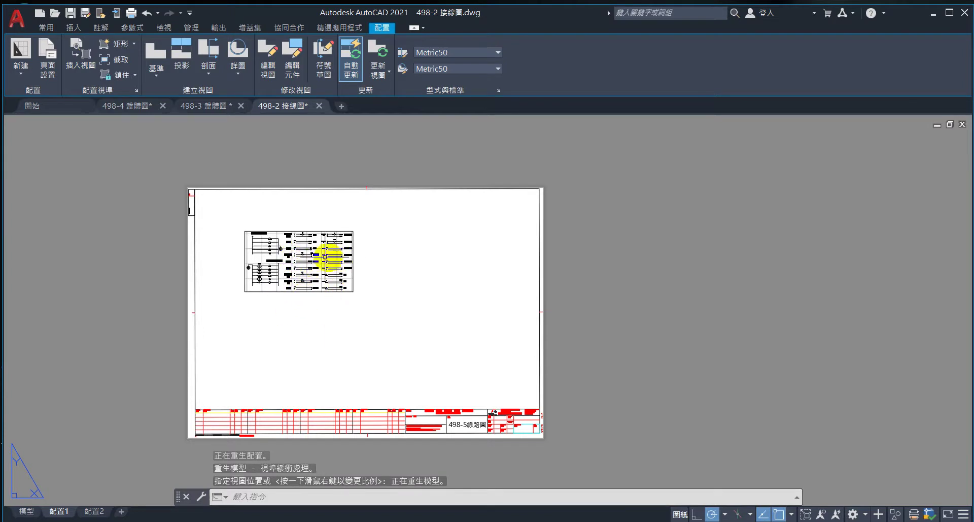
Set the new viewport's scale to 1:1 and move the viewport down and rightward over the title block frame
click(314, 257)
click(322, 278)
click(378, 310)
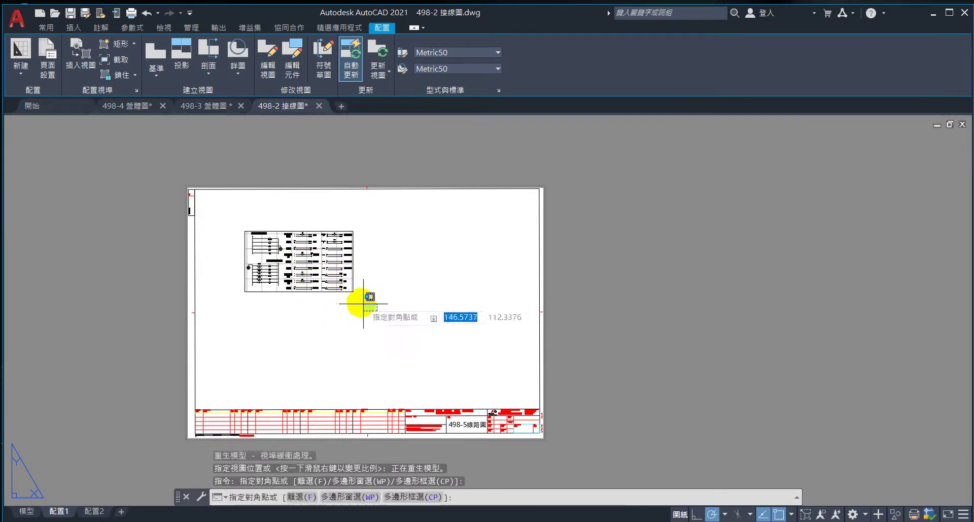
click(333, 278)
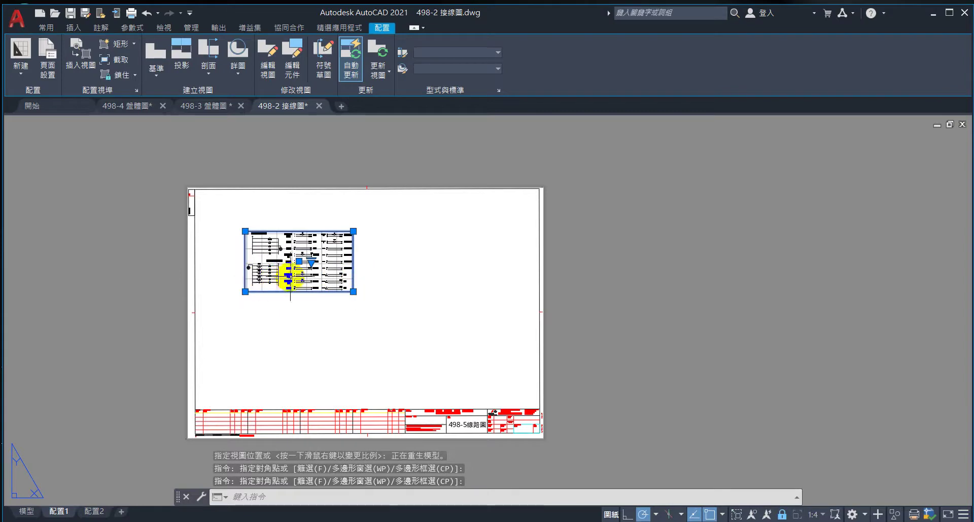
click(310, 261)
click(344, 269)
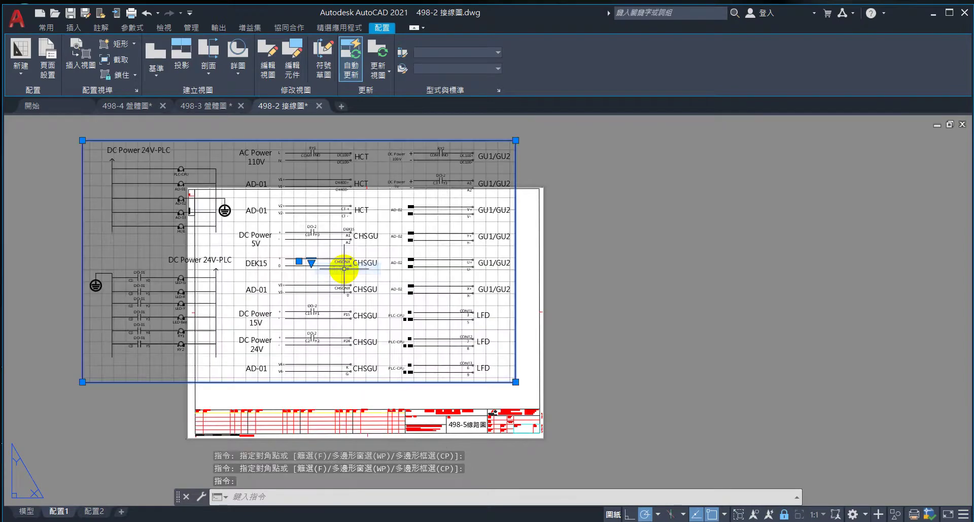
click(299, 261)
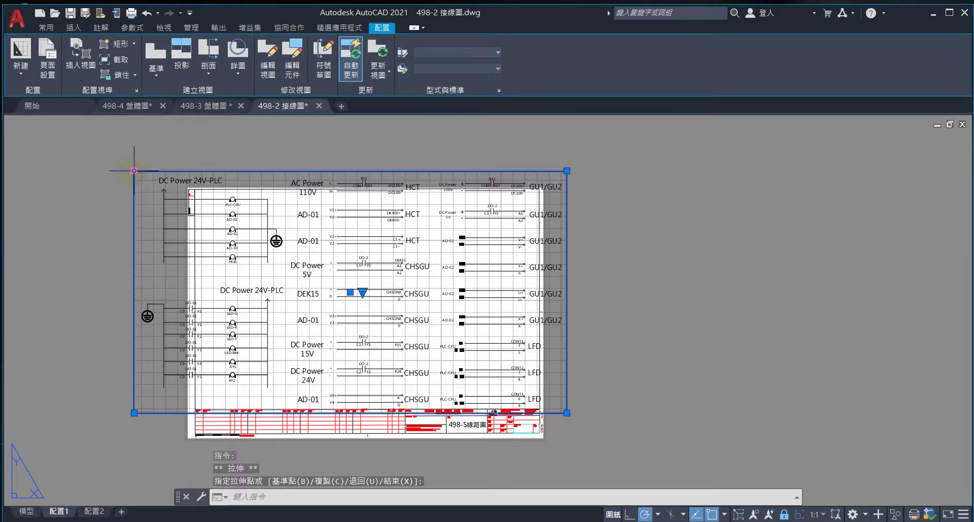
Stretch the viewport's upper-left corner to the upper-left inner corner of the title block frame
scroll(197, 193, up, 4)
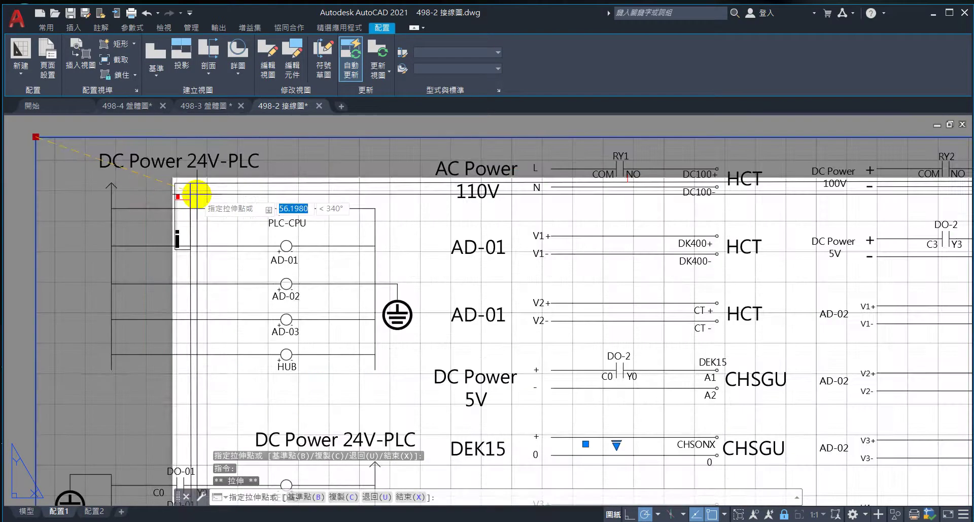
click(196, 190)
scroll(365, 243, down, 4)
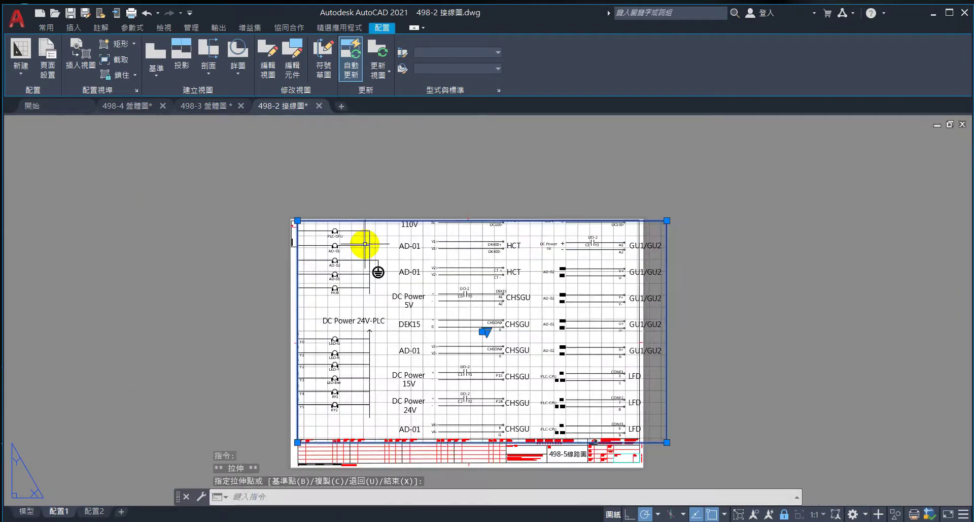
scroll(365, 243, up, 4)
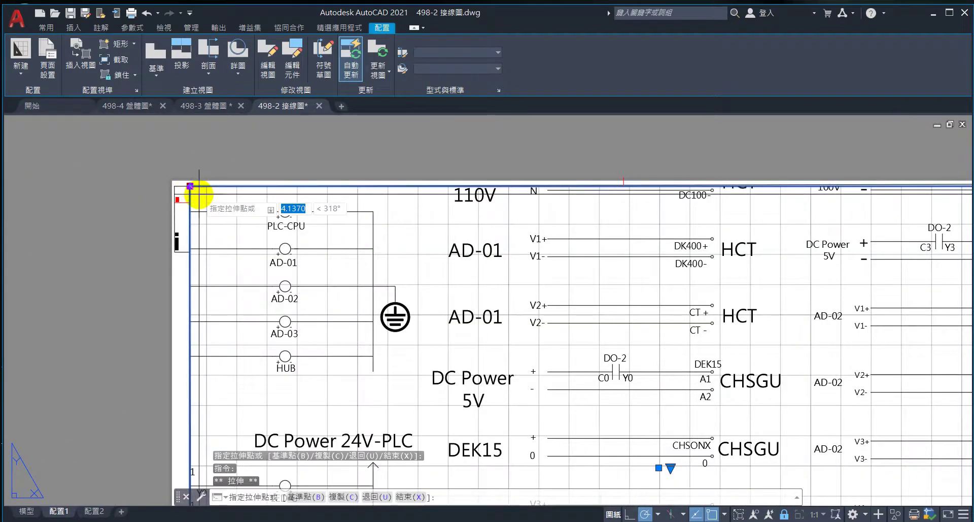
scroll(309, 229, down, 4)
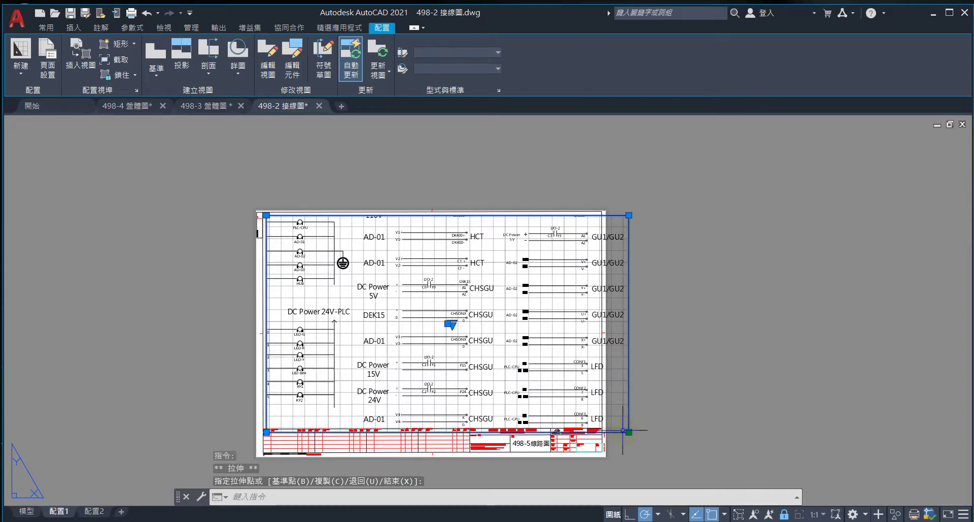
Stretch the viewport's lower-right corner to where the frame's right edge meets the top of the title block
scroll(601, 434, up, 6)
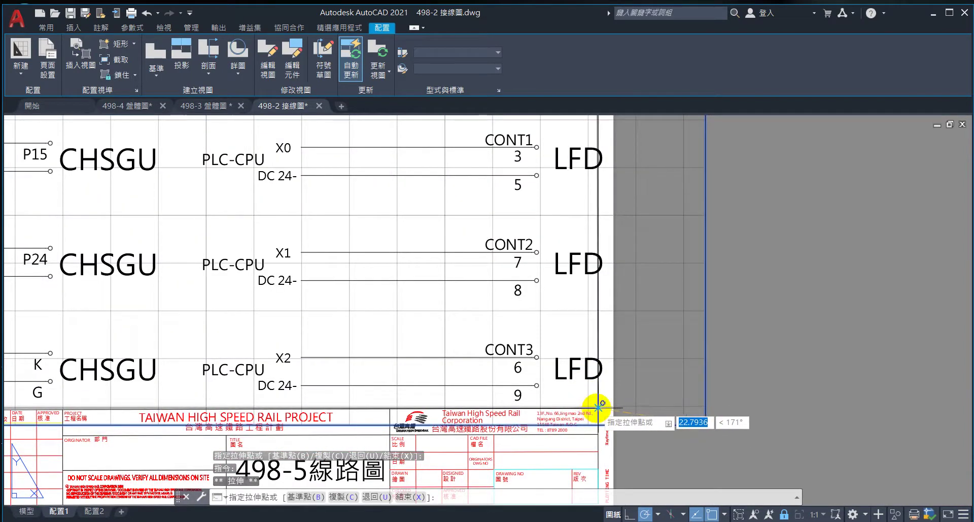
click(598, 408)
scroll(360, 304, down, 6)
middle_drag(463, 208, 633, 296)
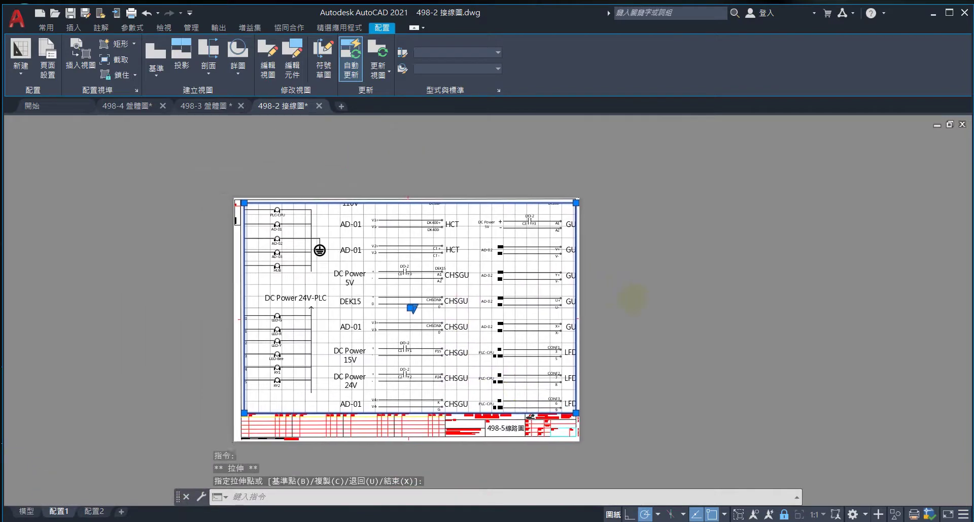
Activate the viewport's model space and examine how much of the wiring diagrams fits inside the title block frame
scroll(219, 236, up, 4)
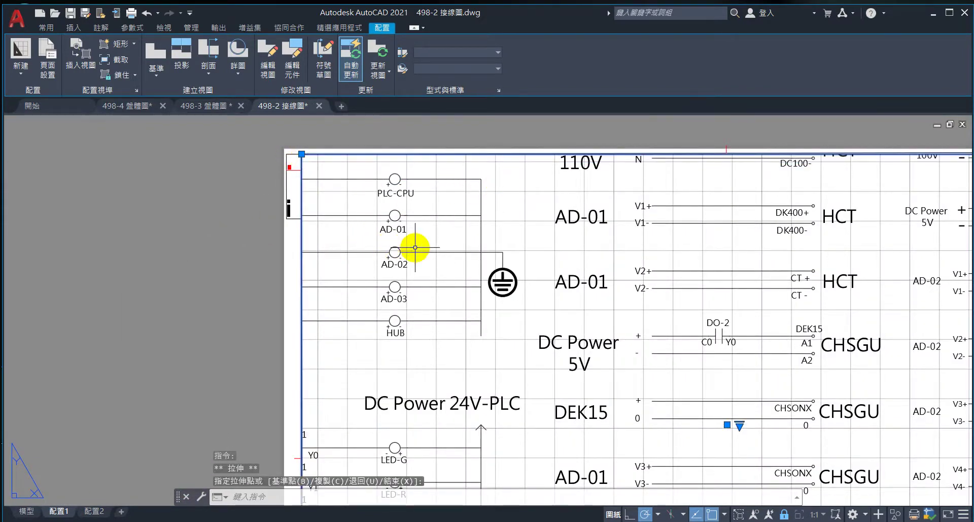
scroll(415, 247, down, 4)
middle_drag(637, 341, 533, 369)
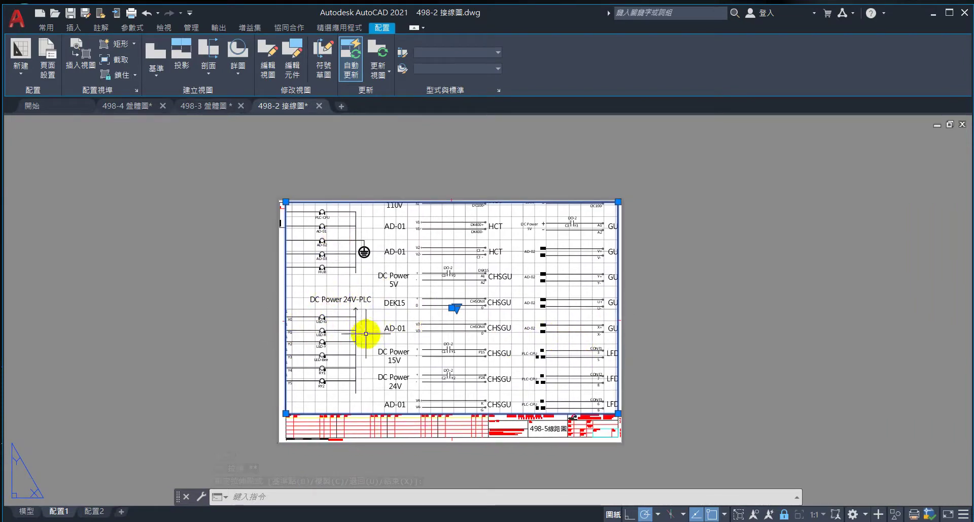
double_click(378, 231)
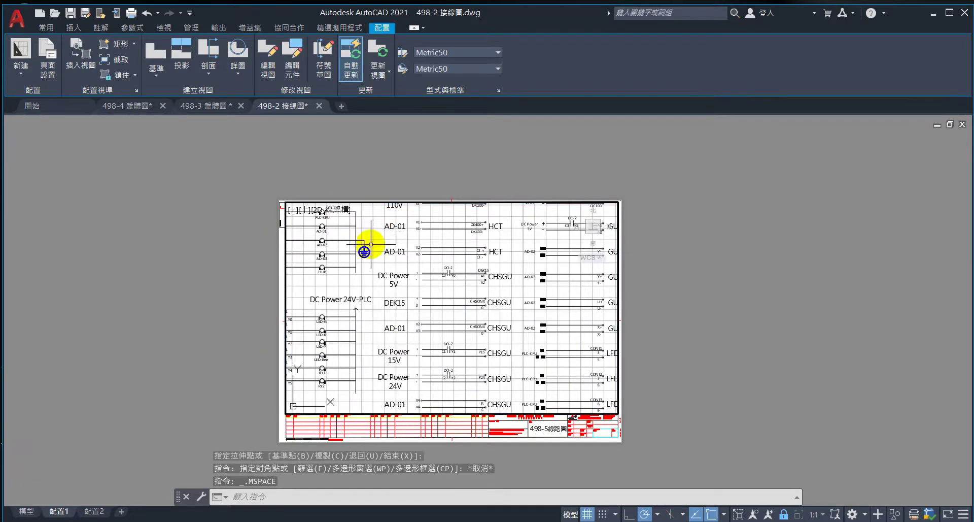
scroll(371, 246, down, 1)
scroll(370, 248, up, 2)
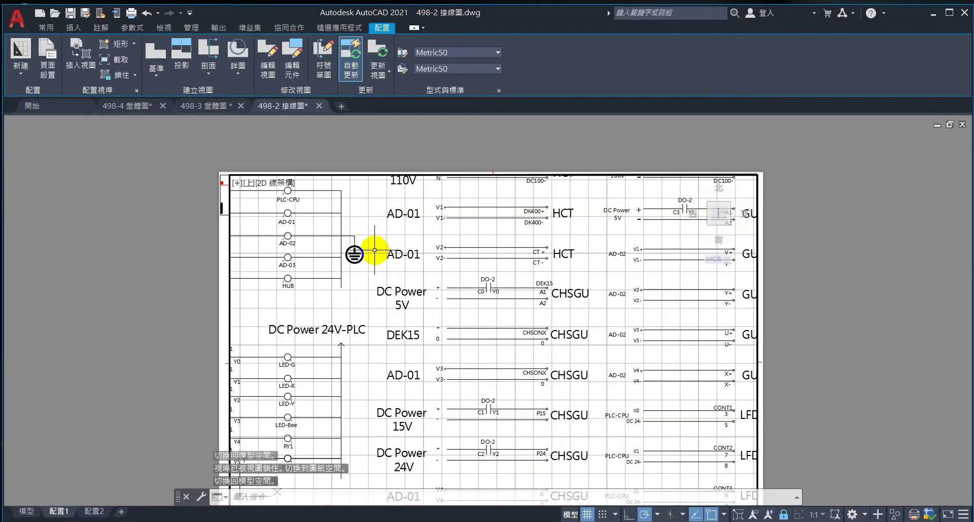
click(374, 223)
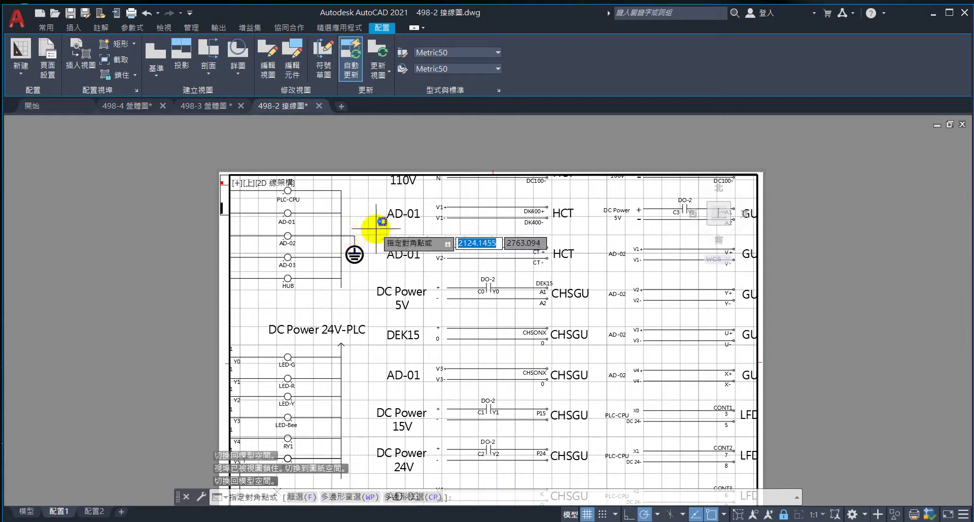
click(422, 268)
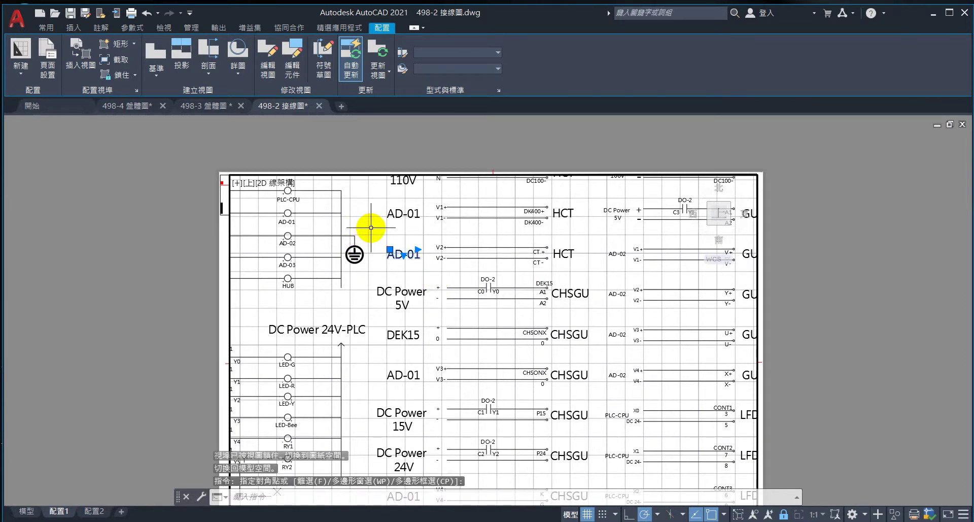
key(Escape)
scroll(370, 231, down, 2)
scroll(365, 228, up, 4)
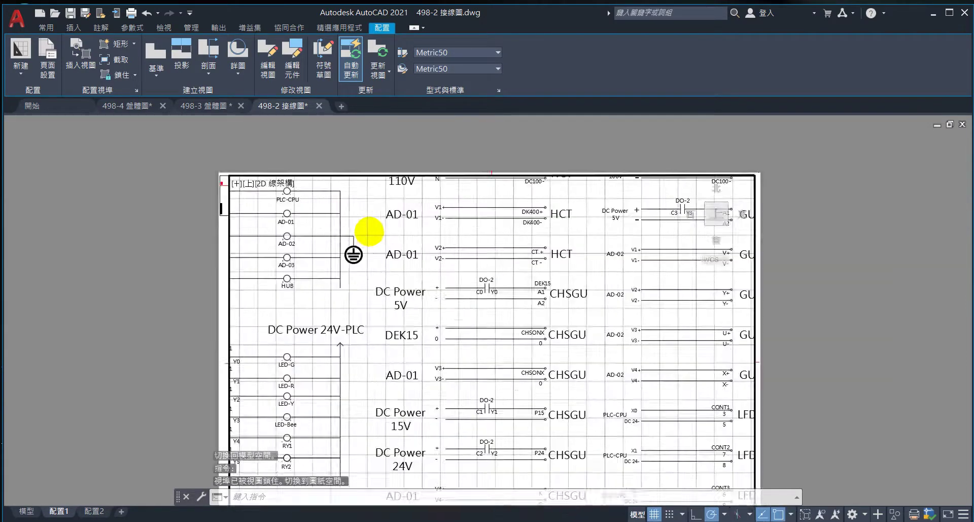
scroll(409, 267, down, 1)
scroll(392, 270, down, 2)
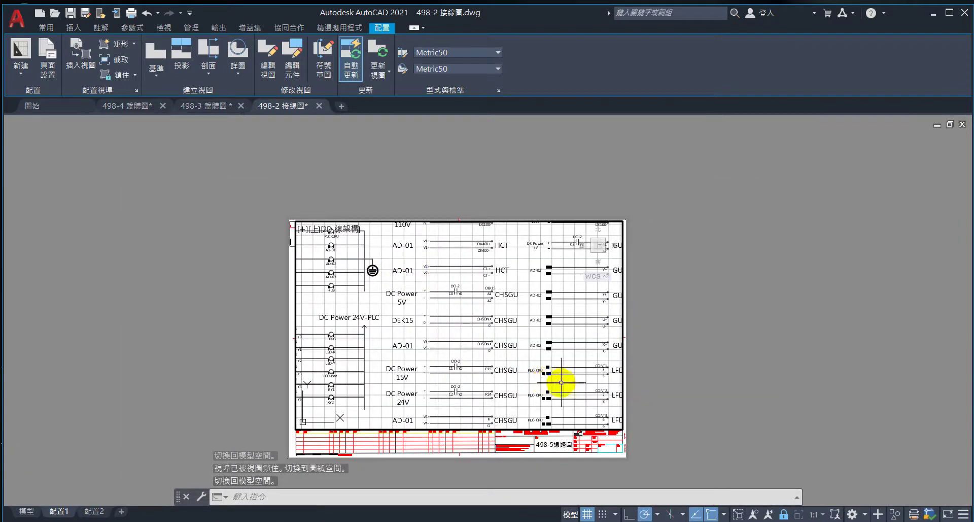
scroll(427, 329, down, 2)
scroll(427, 329, up, 2)
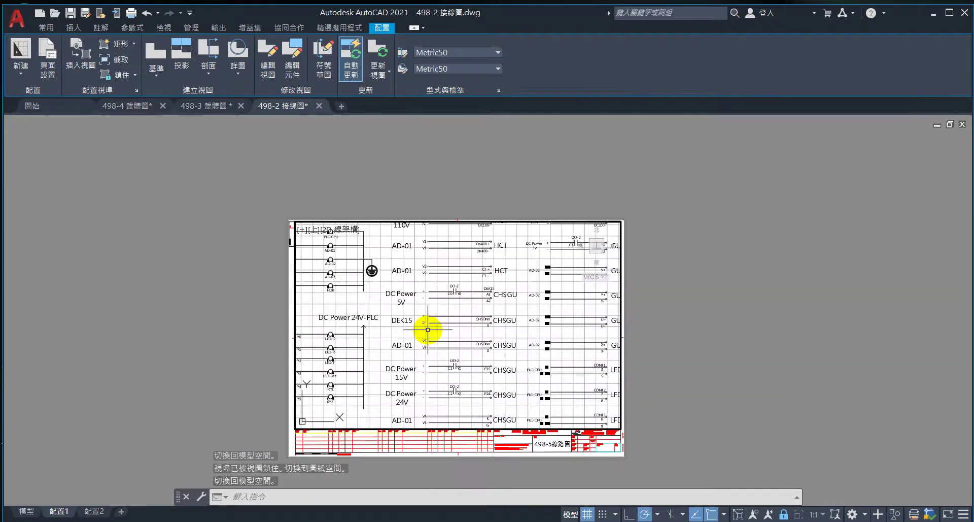
key(Escape)
key(Escape)
key(Escape)
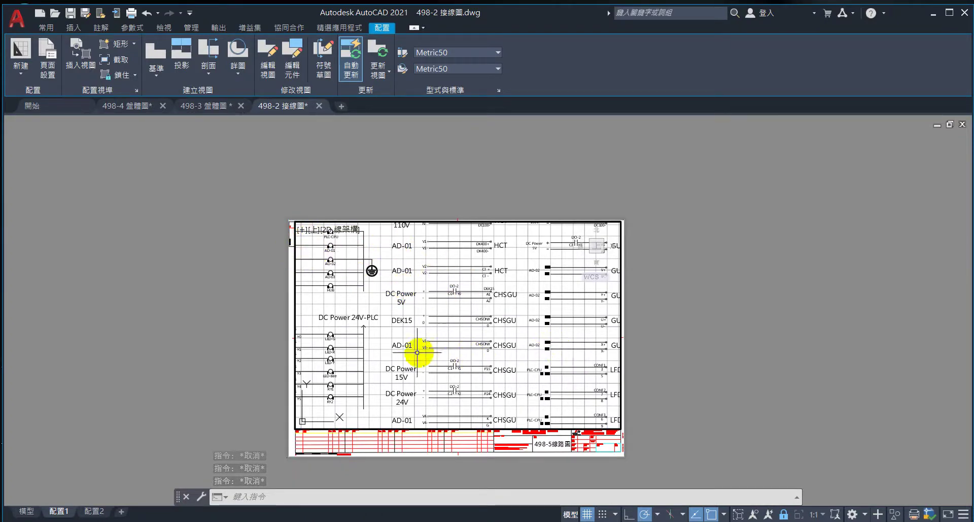
middle_drag(441, 351, 353, 344)
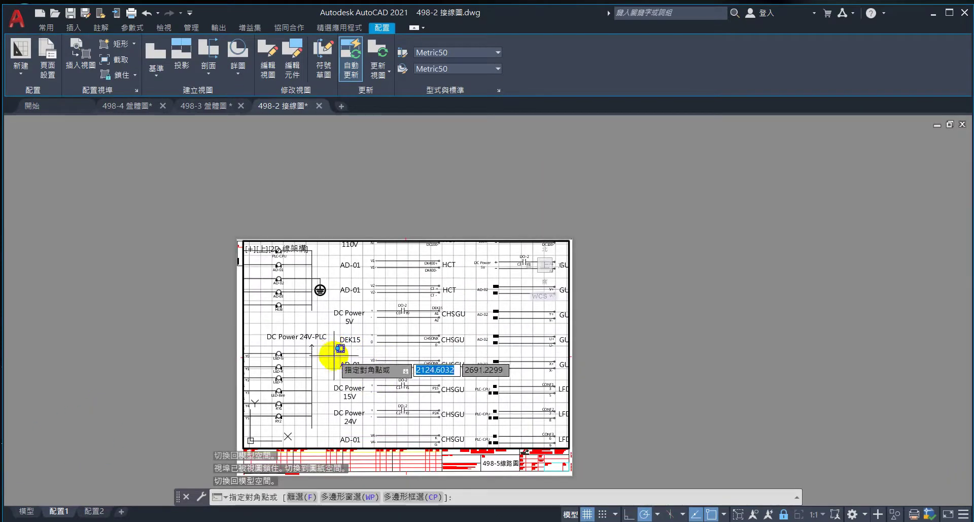
click(337, 349)
middle_drag(322, 352, 348, 341)
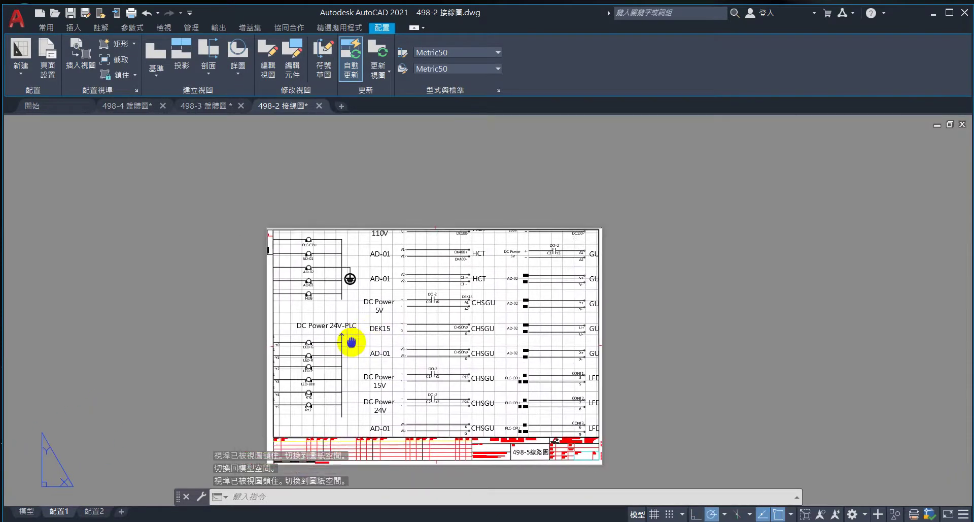
scroll(358, 338, down, 2)
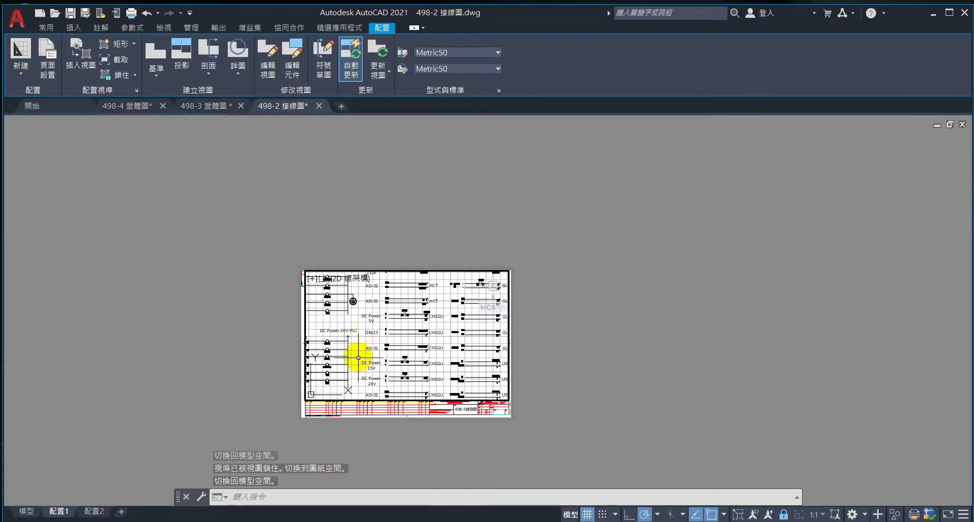
drag(358, 358, 371, 327)
key(Escape)
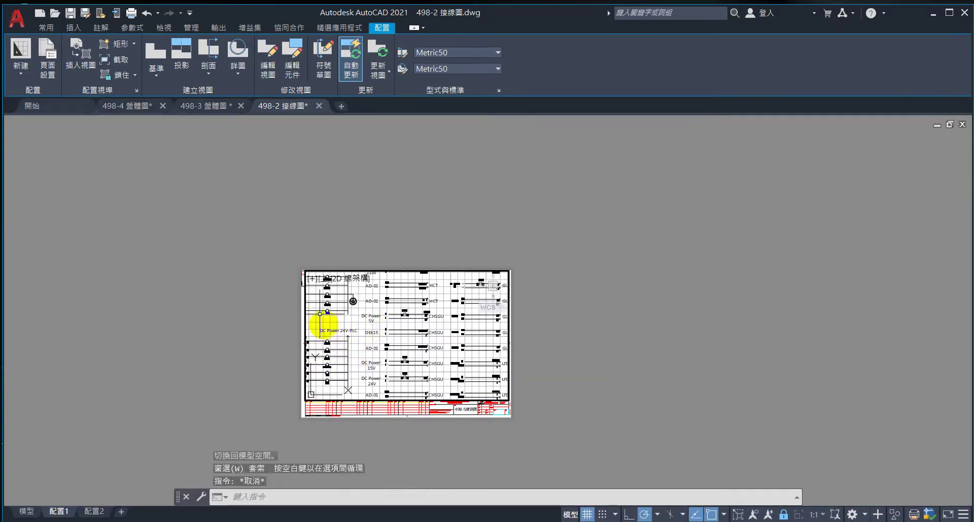
scroll(301, 301, up, 5)
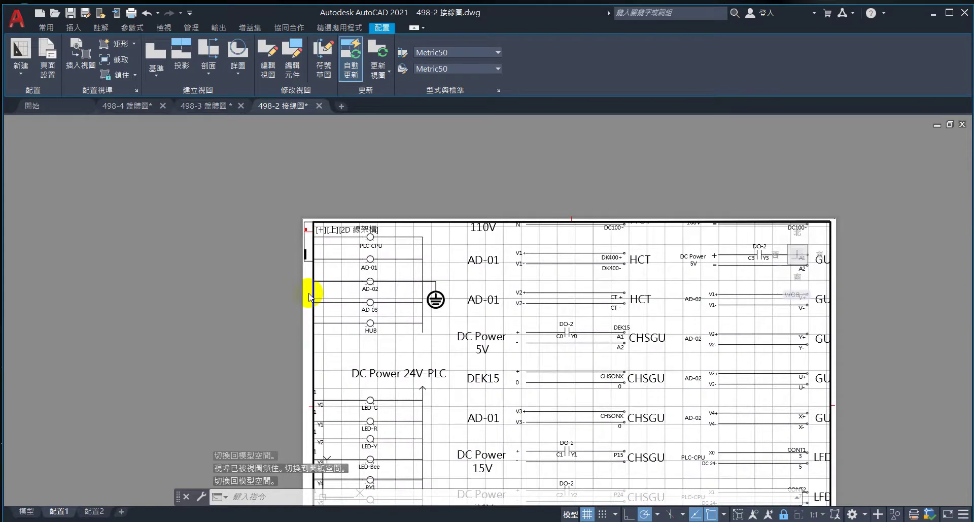
Return to paper space and set the wiring diagram viewport's scale to 1:2
double_click(308, 293)
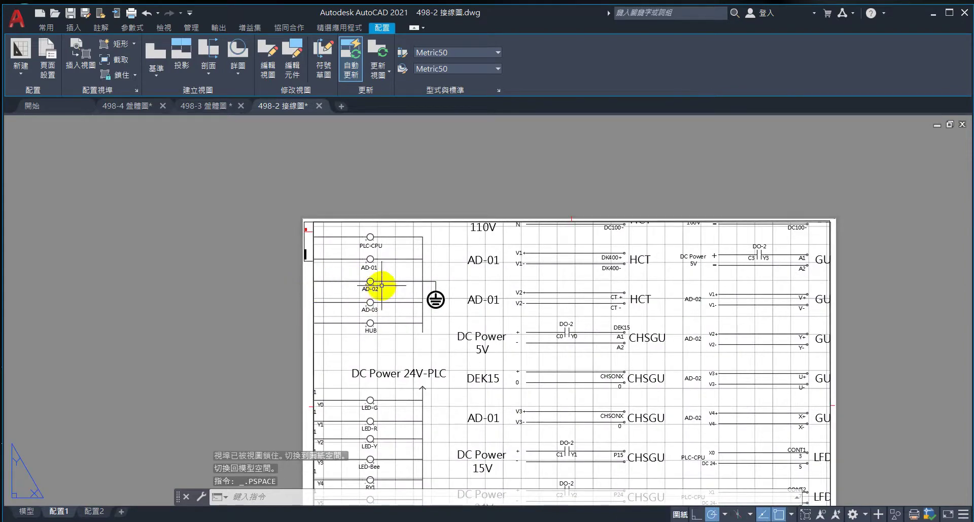
scroll(381, 285, down, 4)
click(490, 340)
key(Escape)
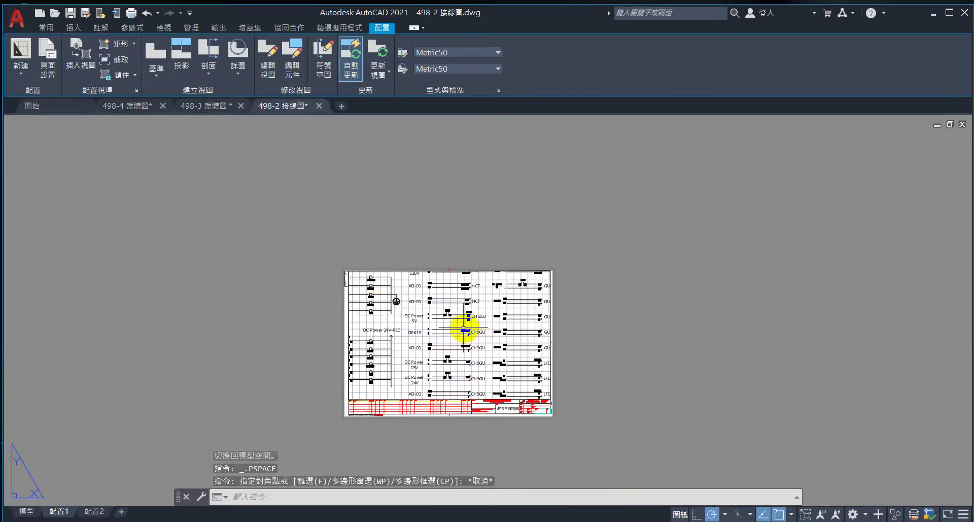
click(439, 327)
click(560, 383)
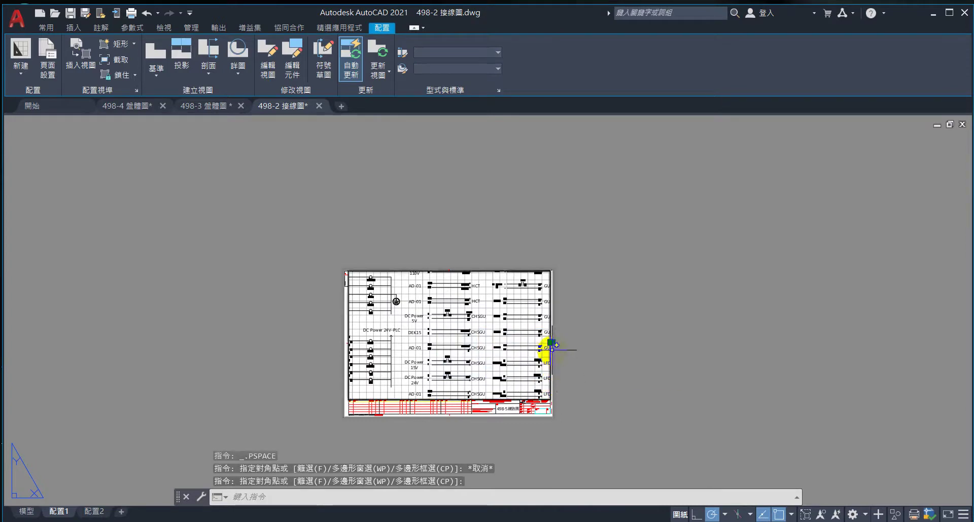
key(Escape)
click(565, 391)
click(540, 356)
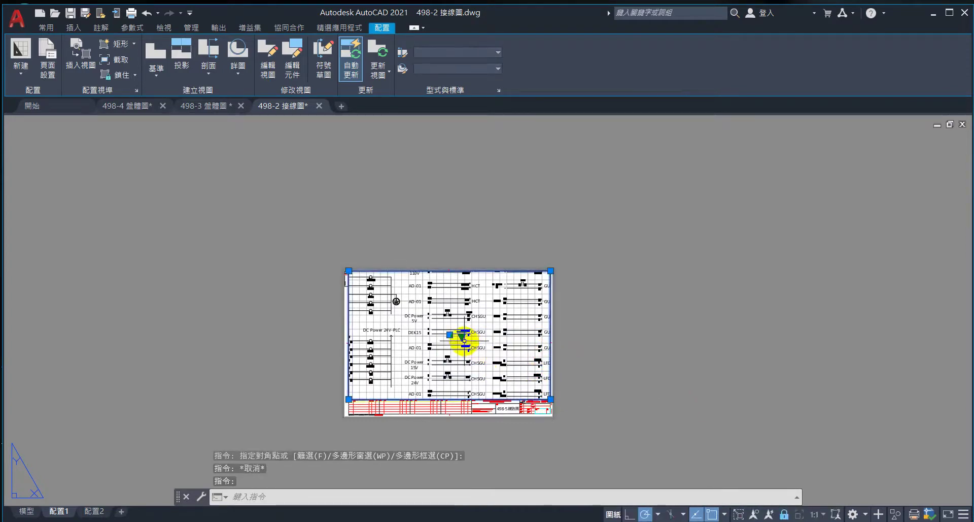
click(462, 336)
click(504, 151)
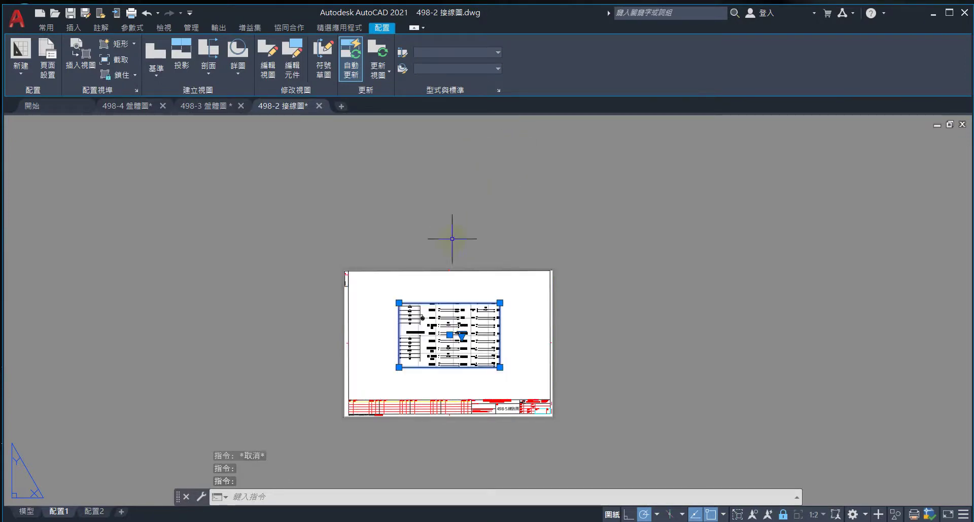
Stretch the rescaled viewport's upper-left corner to the upper-left inner corner of the title block frame
scroll(400, 302, up, 4)
click(393, 301)
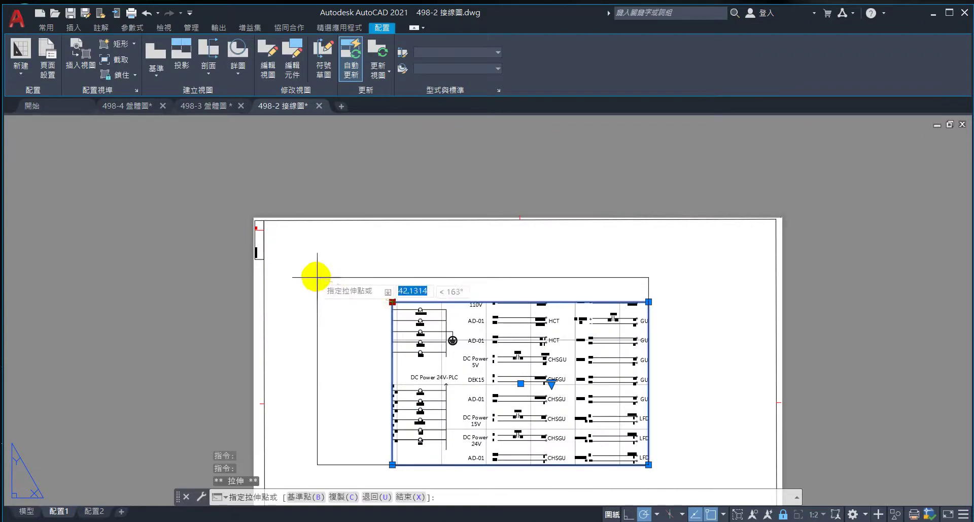
click(264, 219)
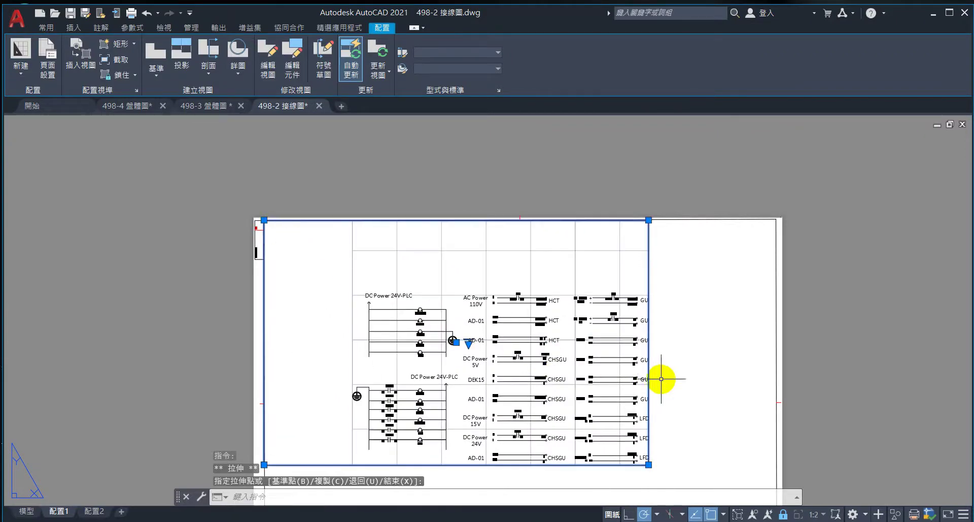
Stretch the rescaled viewport's lower-right corner to where the frame's right edge meets the top of the title block
middle_drag(713, 396, 631, 239)
click(568, 314)
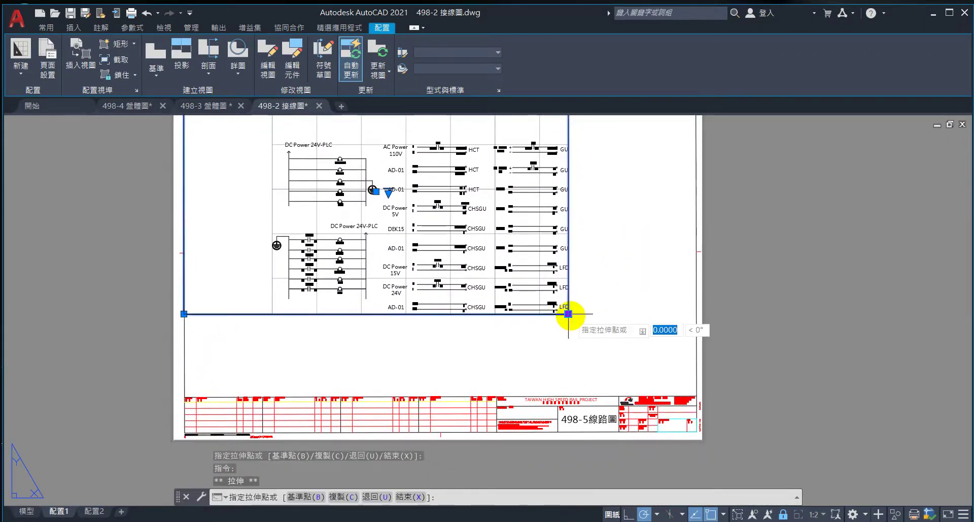
click(696, 395)
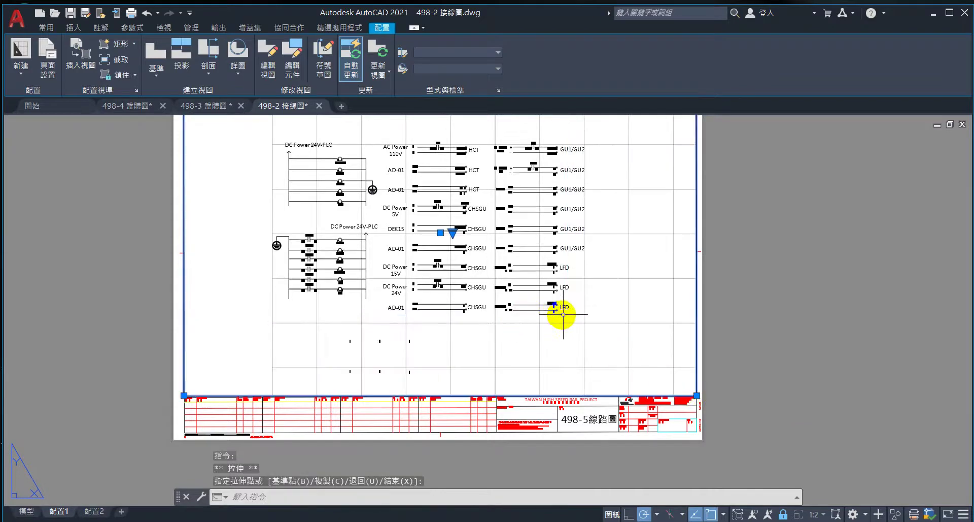
click(632, 281)
key(Escape)
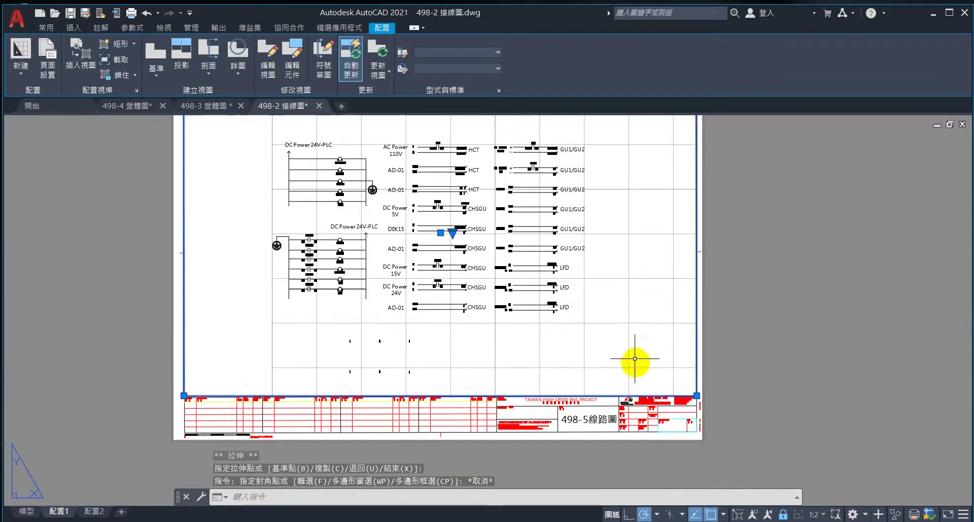
In the viewport's model space, move all the wiring diagrams together up and rightward into the upper-right corner of the frame
double_click(619, 304)
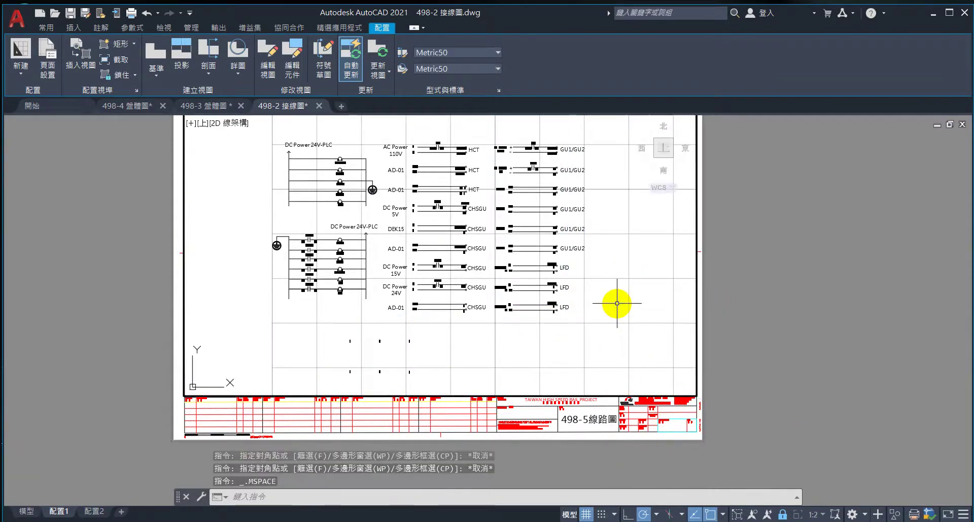
mouse_move(591, 330)
mouse_down()
mouse_move(327, 130)
mouse_move(282, 142)
mouse_up()
key(Escape)
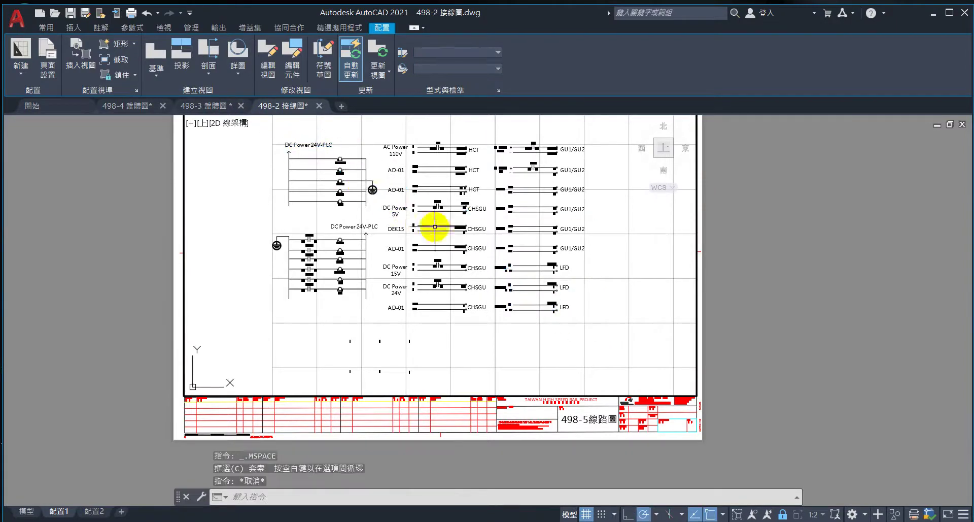
middle_drag(609, 273, 556, 344)
click(553, 404)
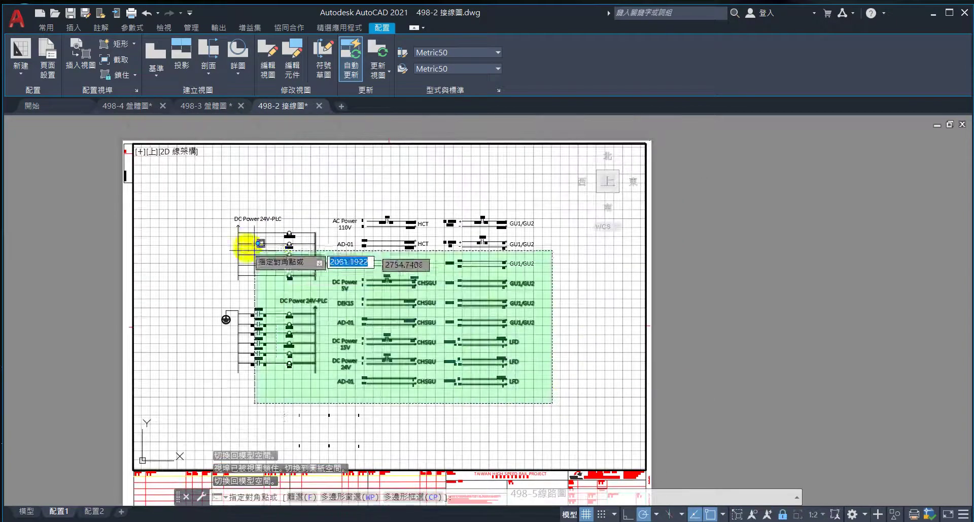
click(202, 197)
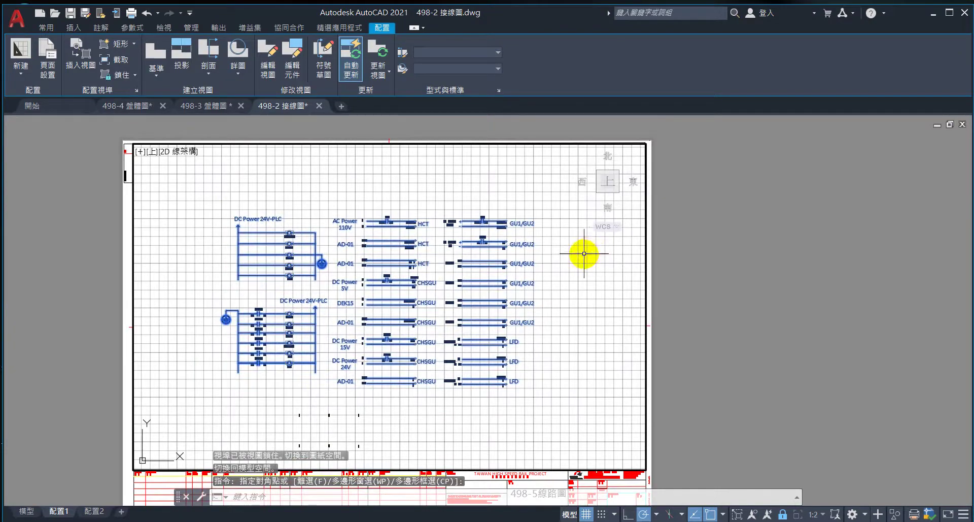
text(m)
key(Return)
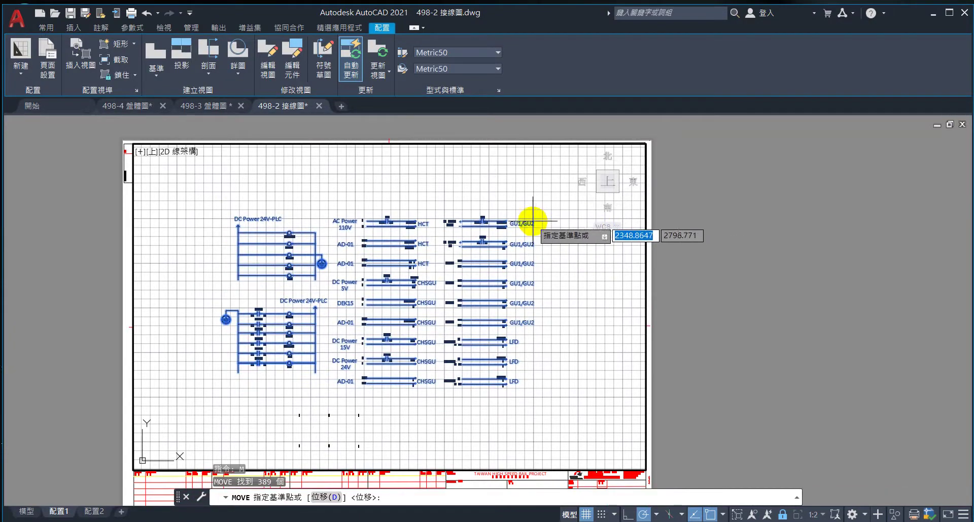
click(534, 223)
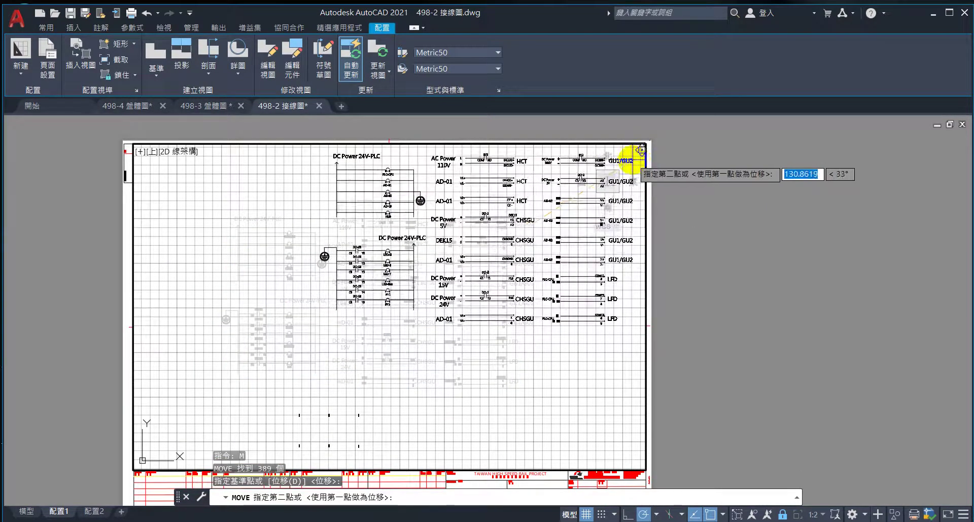
click(633, 161)
click(638, 151)
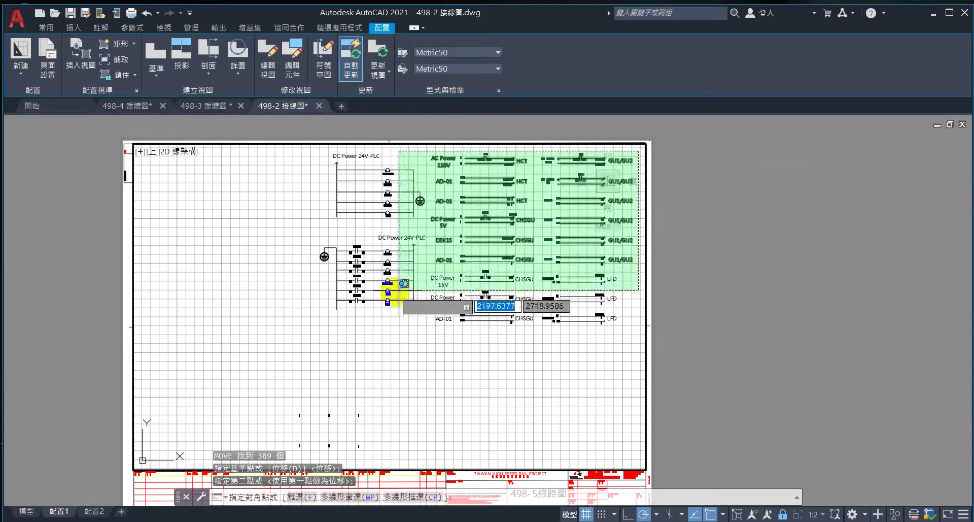
click(326, 325)
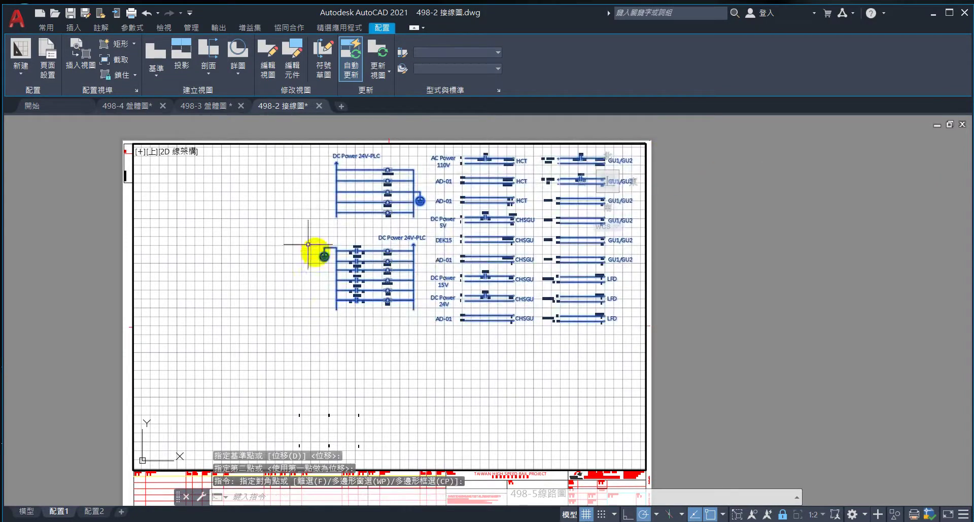
click(46, 27)
click(186, 76)
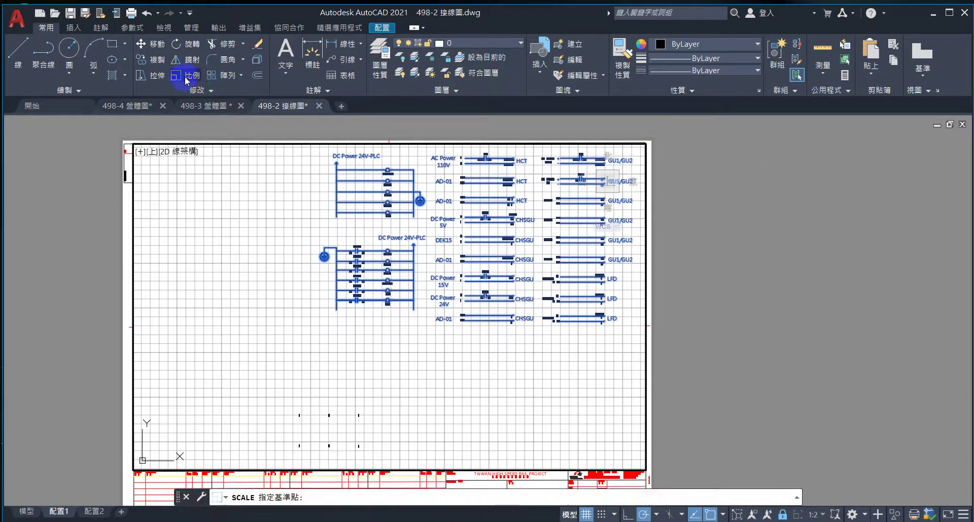
click(336, 309)
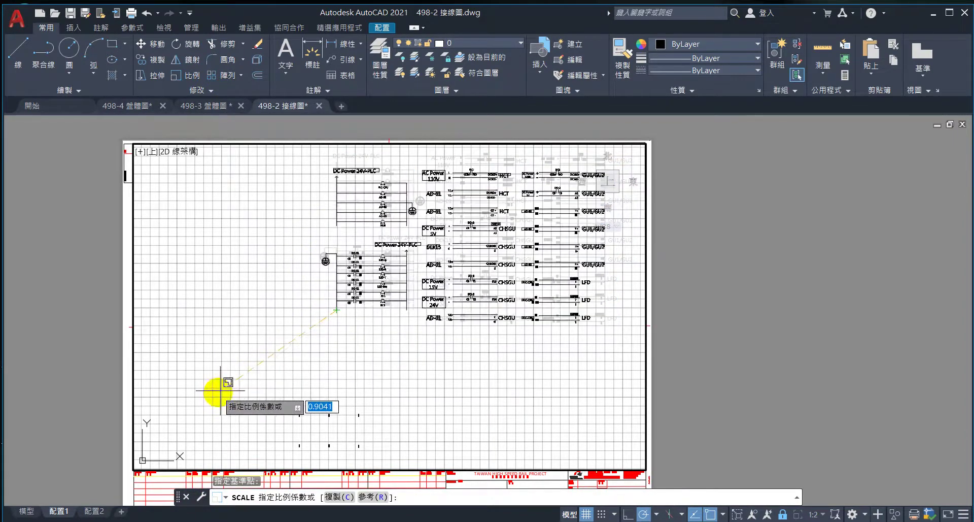
key(Escape)
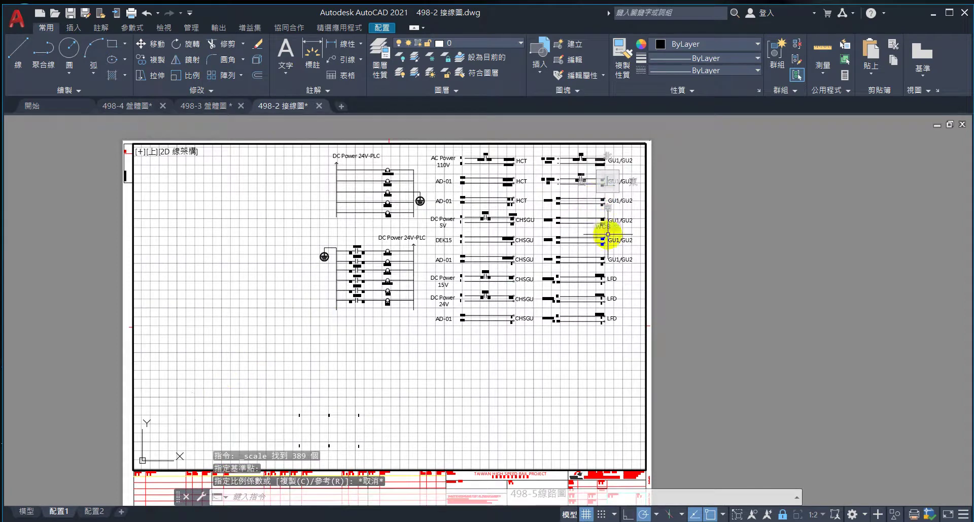
Scale all the wiring diagrams up by a factor of about 1.59 from a base point near their upper-right end, filling the viewport's width
click(639, 334)
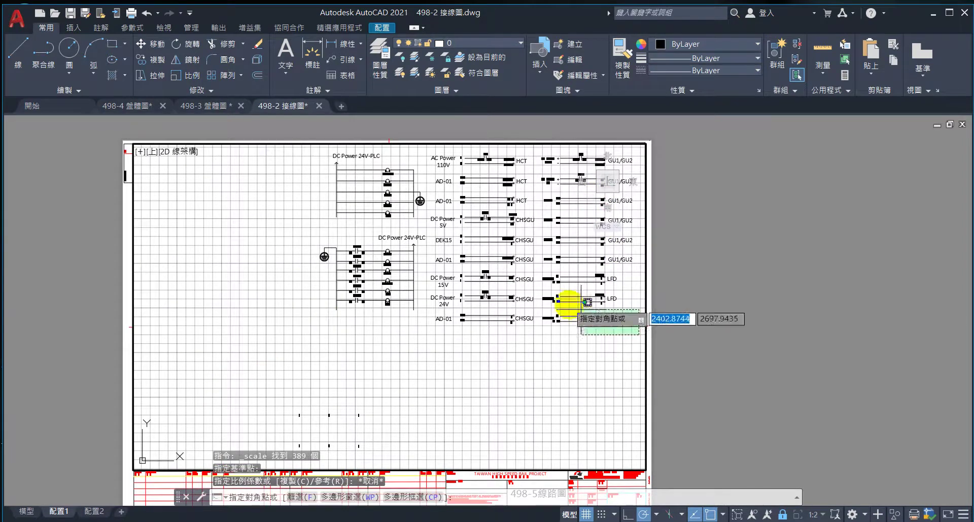
click(306, 146)
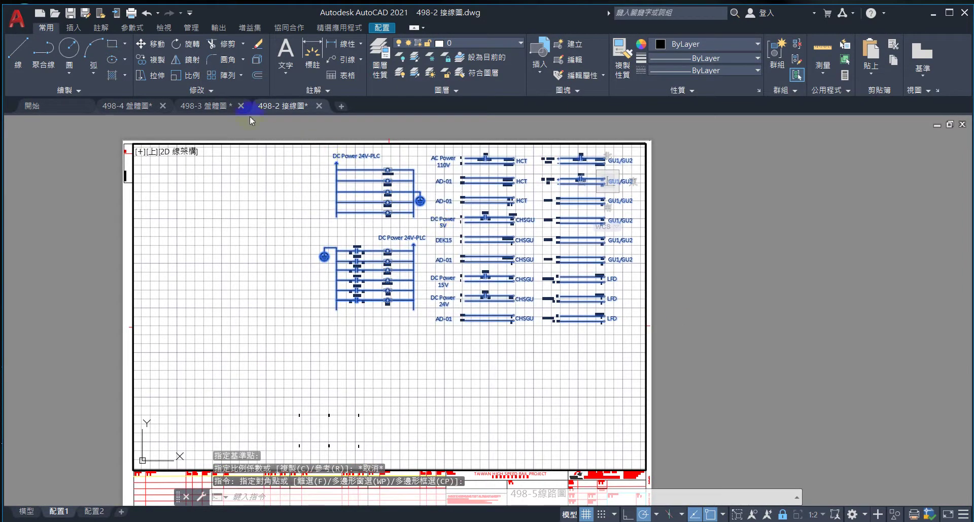
click(188, 76)
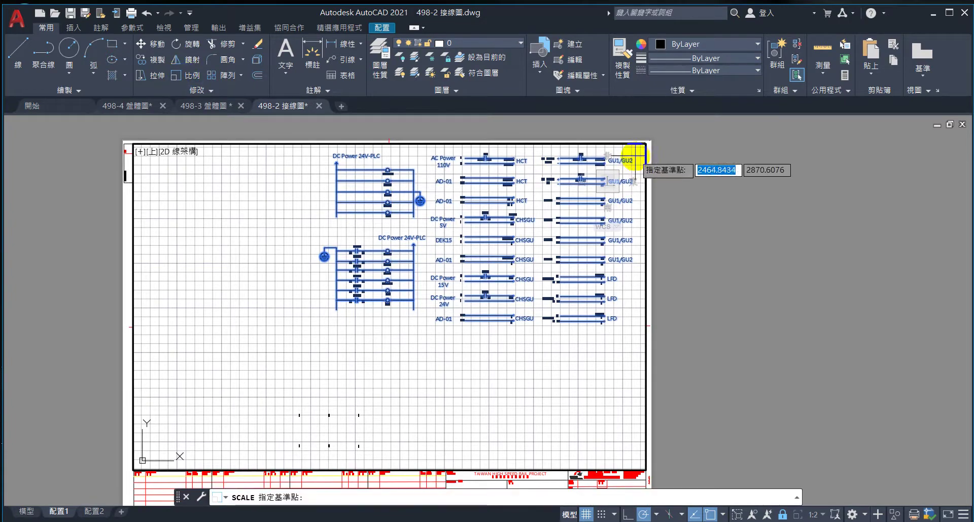
click(605, 181)
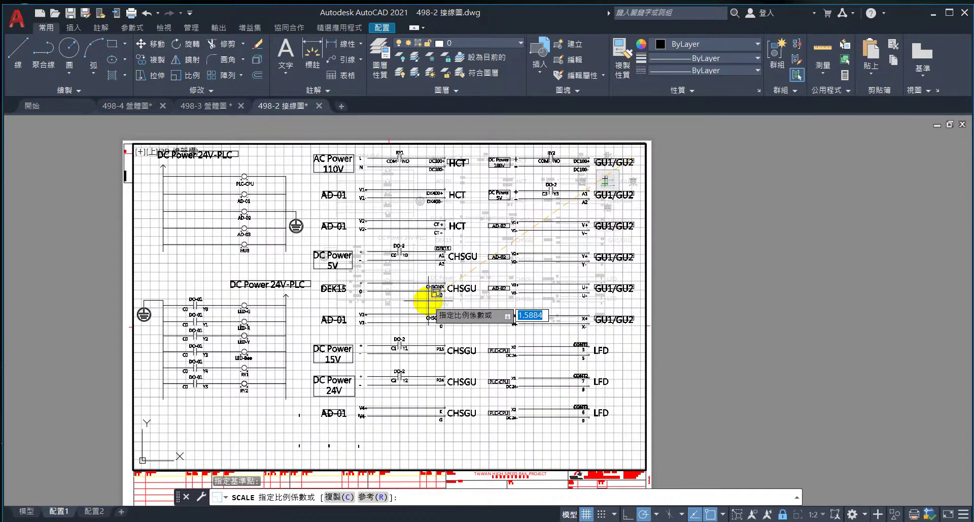
click(429, 300)
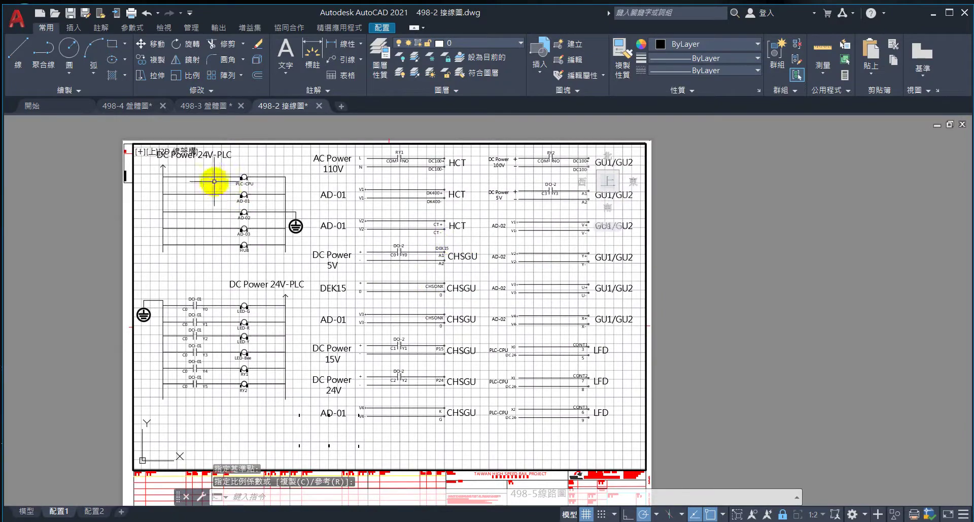
Move all the wiring diagrams straight down about 21 units within the viewport and return to paper space
click(642, 444)
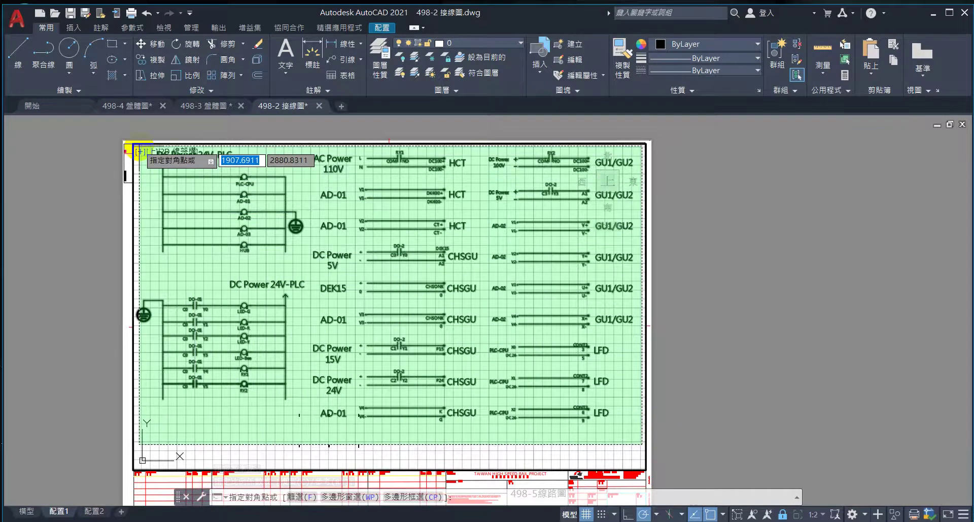
click(138, 150)
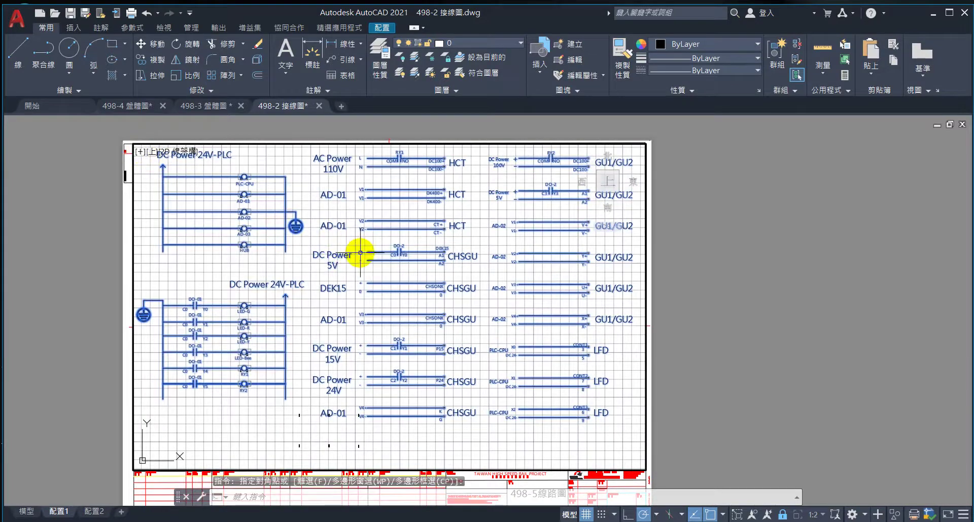
text(m)
key(Return)
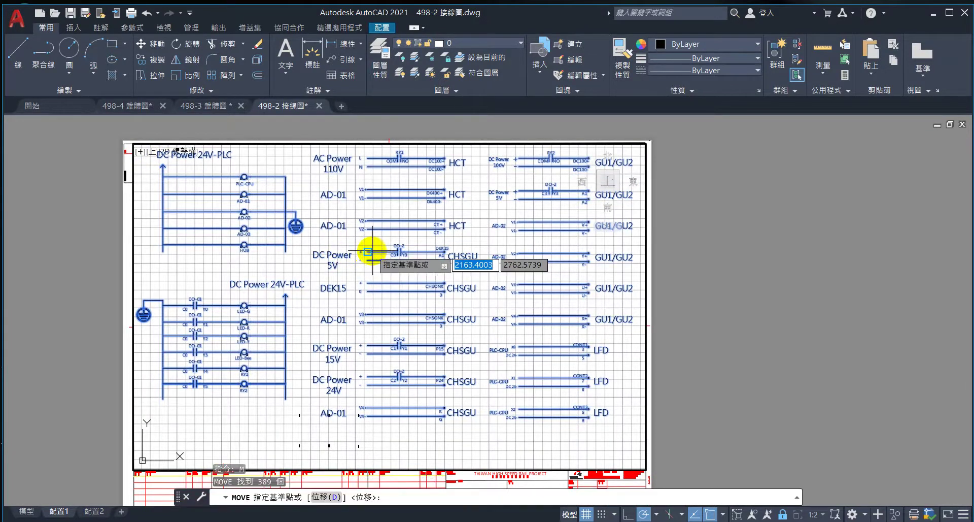
click(368, 251)
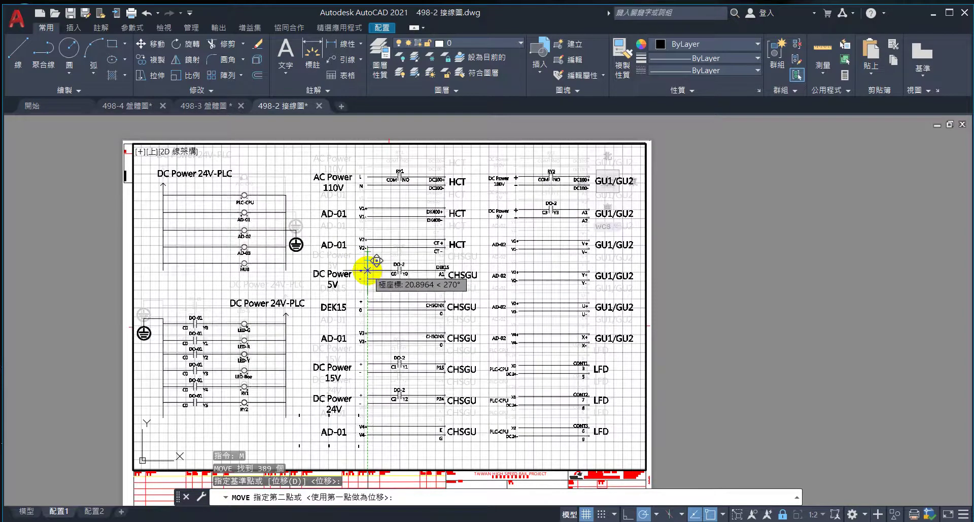
click(368, 270)
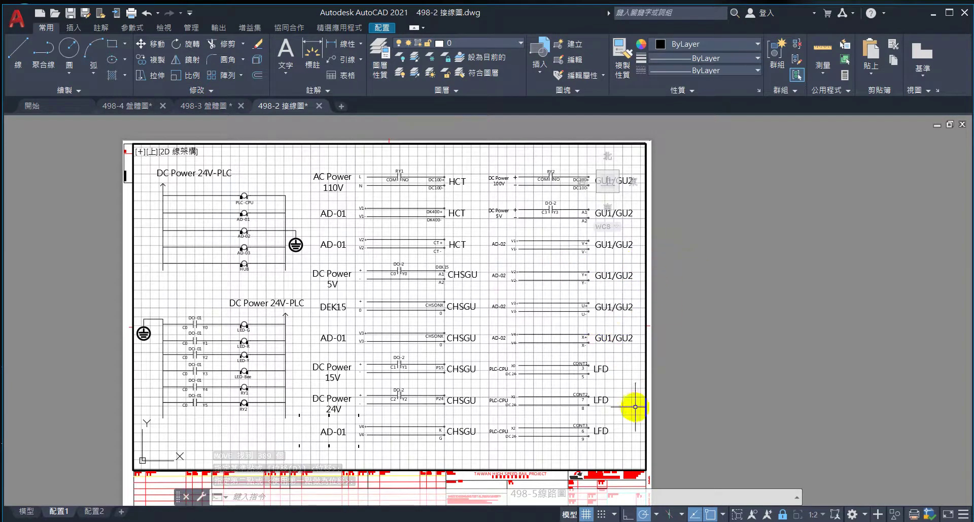
double_click(650, 385)
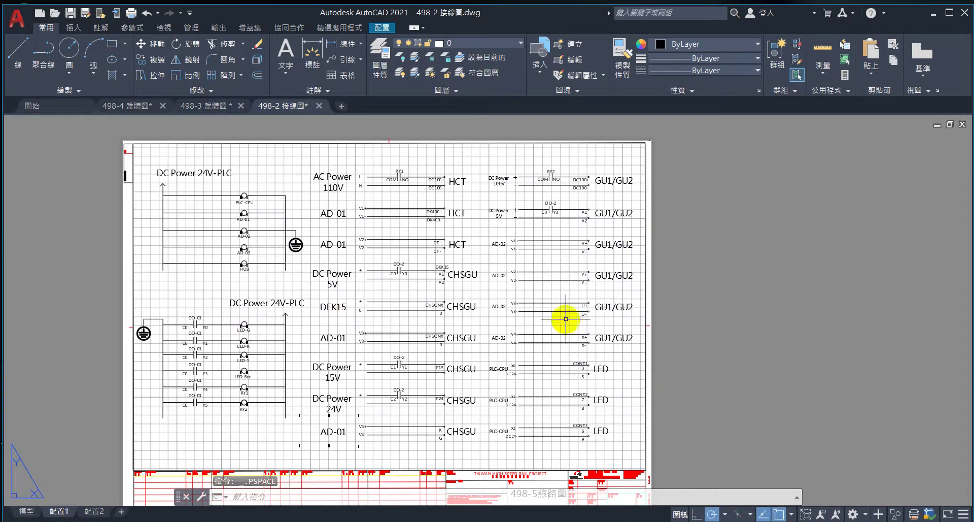
Plot layout 配置1 to PDF with its existing plot settings, saving it as 498-2 接線圖-配置1.pdf in the 文件 folder
scroll(528, 342, down, 2)
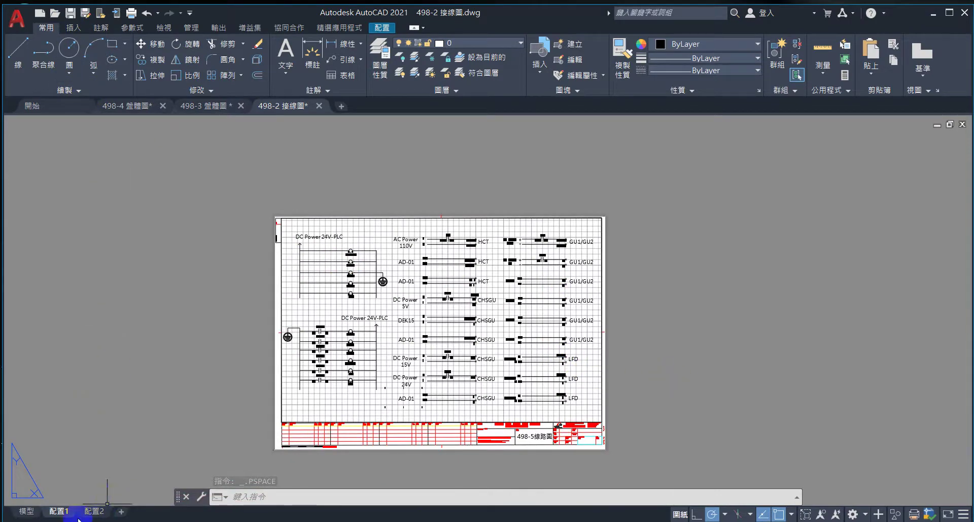
right_click(57, 515)
click(119, 446)
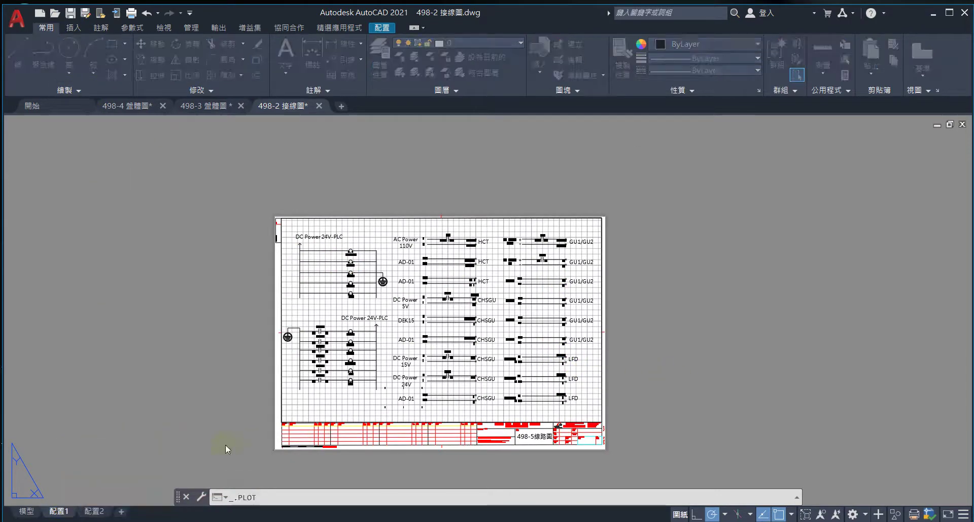
click(427, 293)
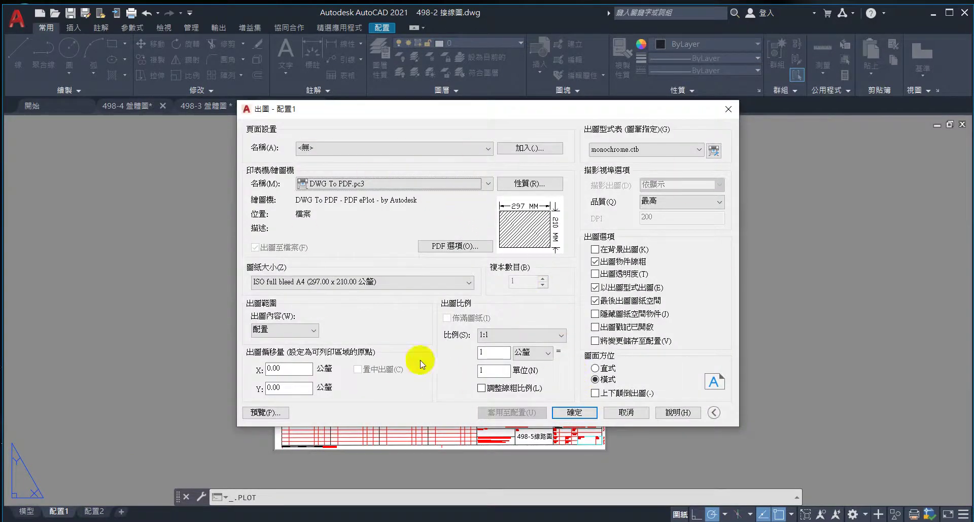
click(578, 414)
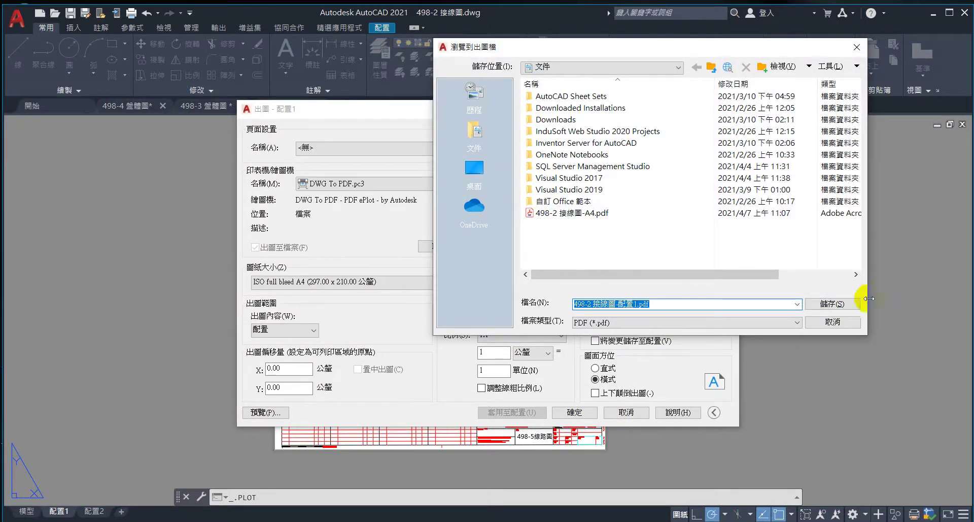
click(834, 305)
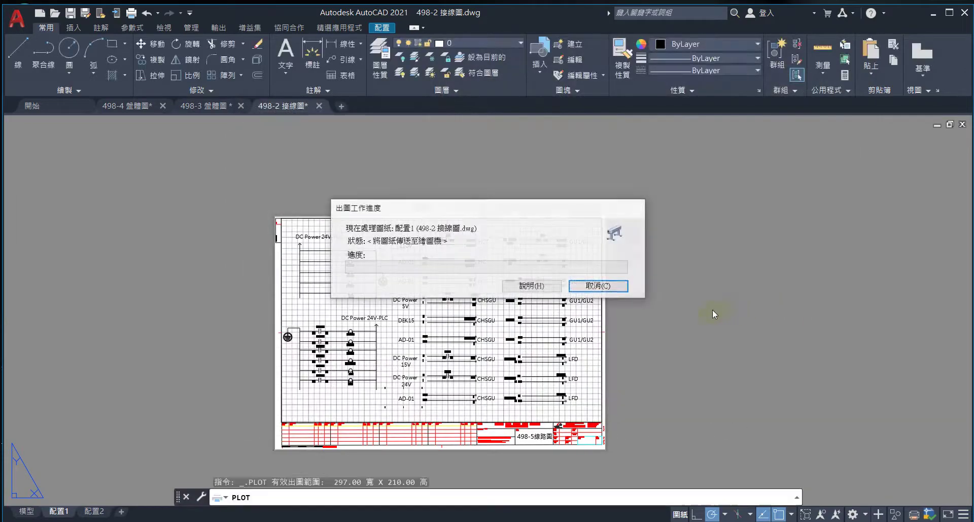